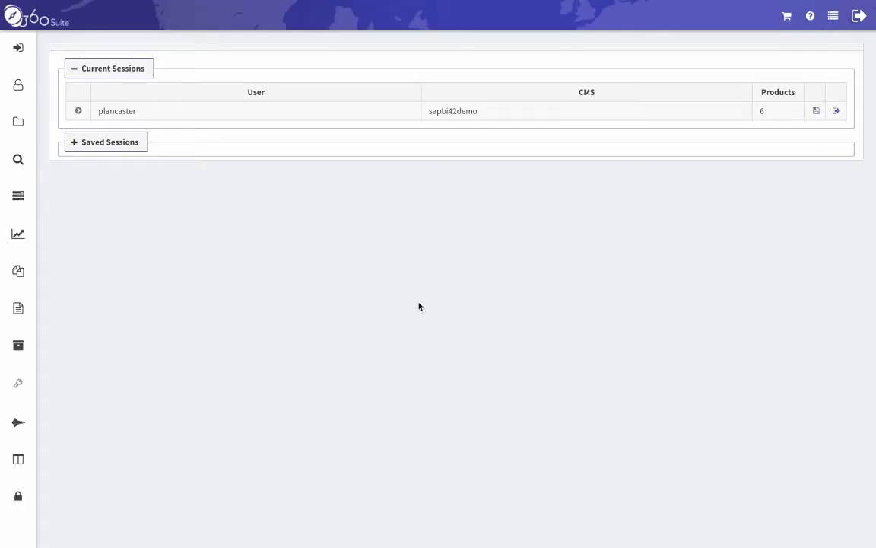
# Step: Select two folders in the sapbi42demo Public Folders tree and show their Administration actions
pyautogui.click(18, 122)
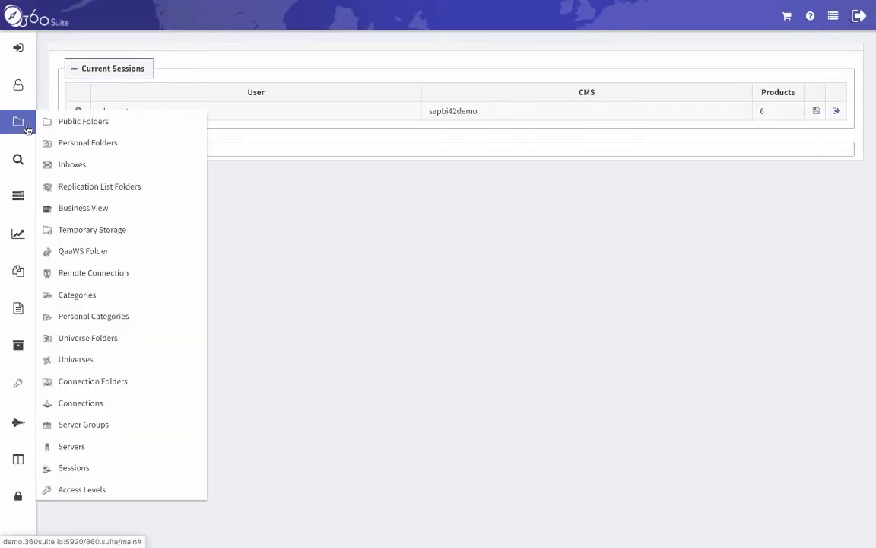
pyautogui.click(124, 126)
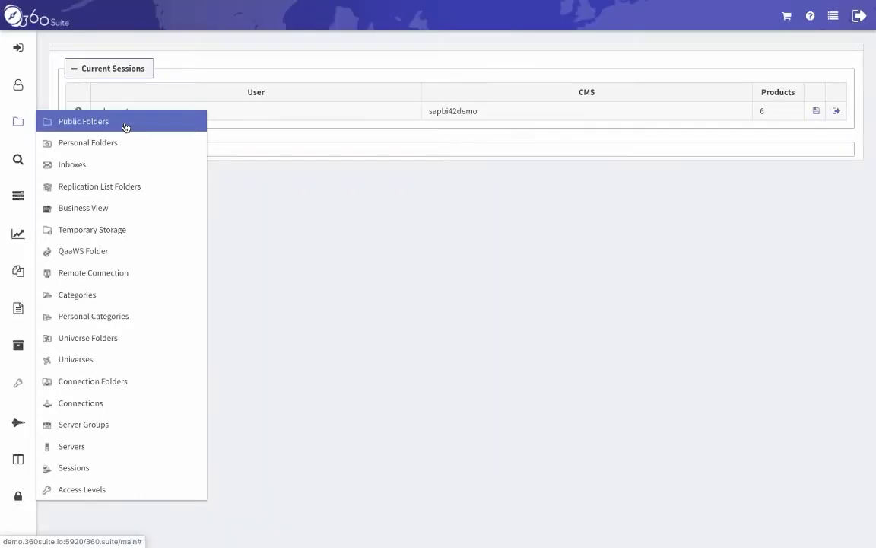
pyautogui.click(125, 126)
pyautogui.scroll(-3, 276, 285)
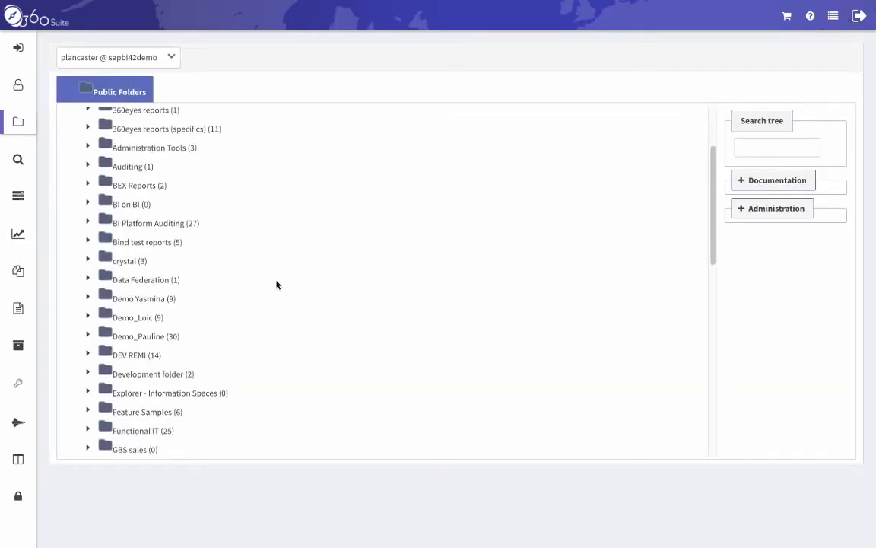
pyautogui.click(139, 337)
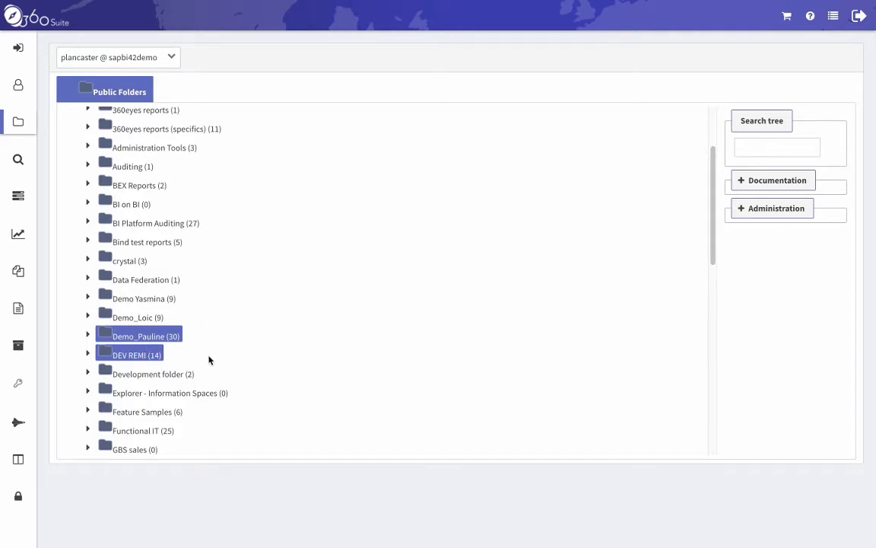
pyautogui.click(742, 213)
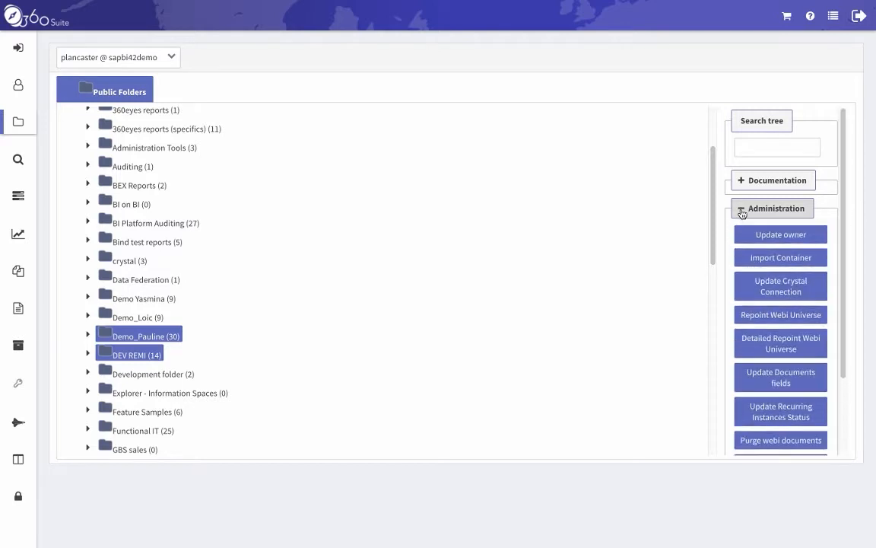
# Step: Run Purge webi documents on the two folders, leaving 'Clear previous prompt values' unchecked
pyautogui.click(784, 446)
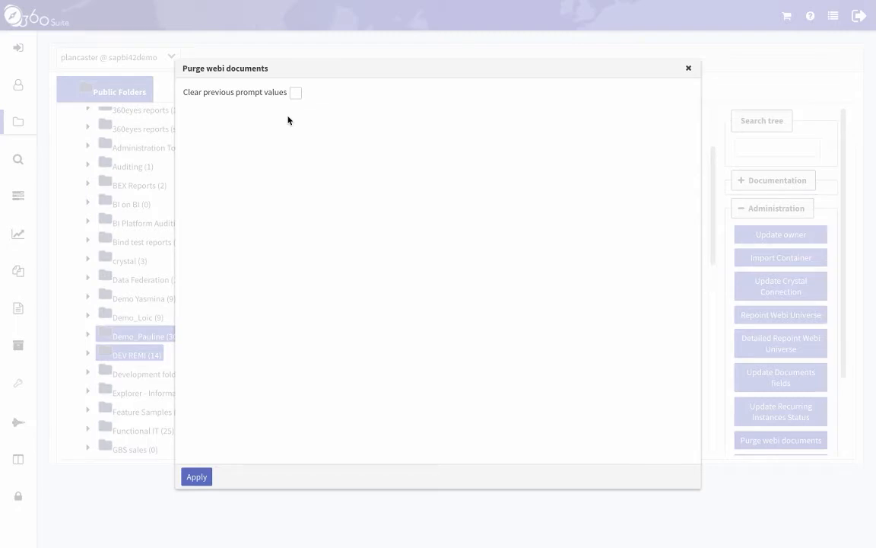
pyautogui.click(295, 93)
pyautogui.click(296, 93)
pyautogui.click(197, 479)
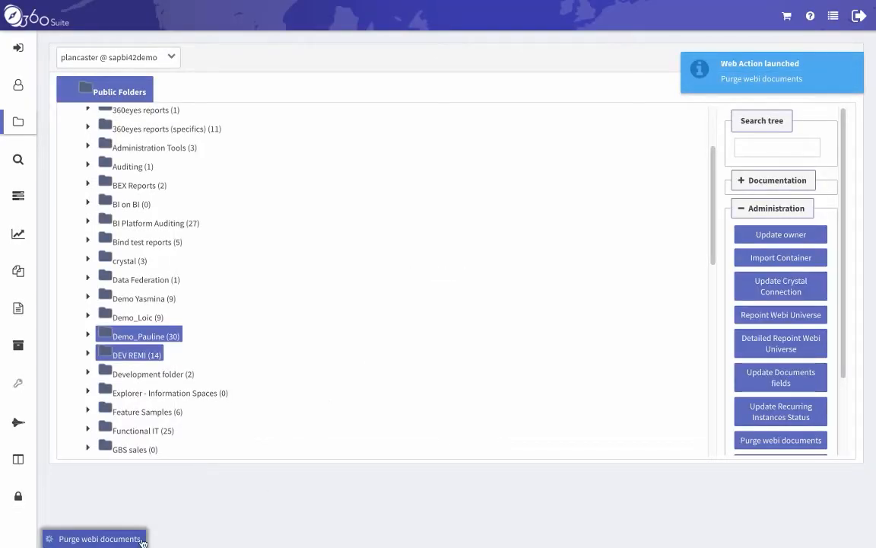
pyautogui.click(24, 199)
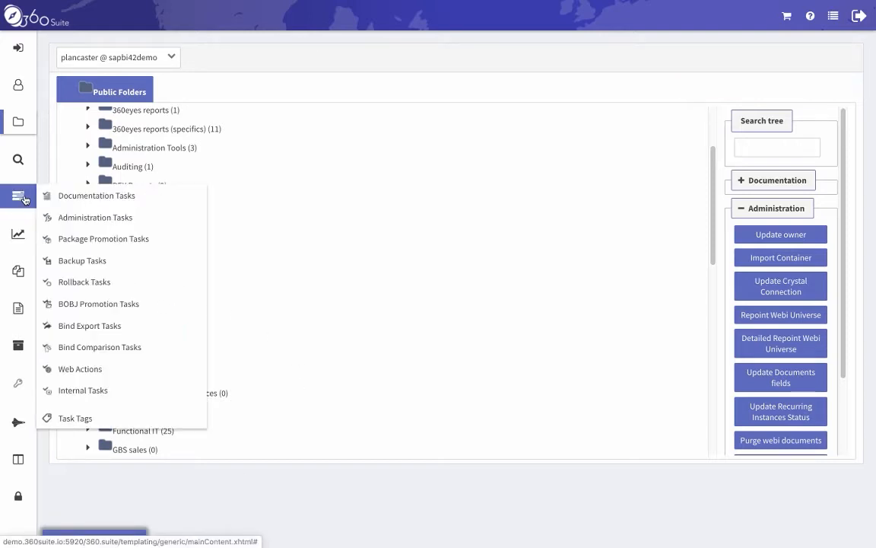
# Step: Show the finished web actions under Tasks > Web Actions
pyautogui.click(140, 373)
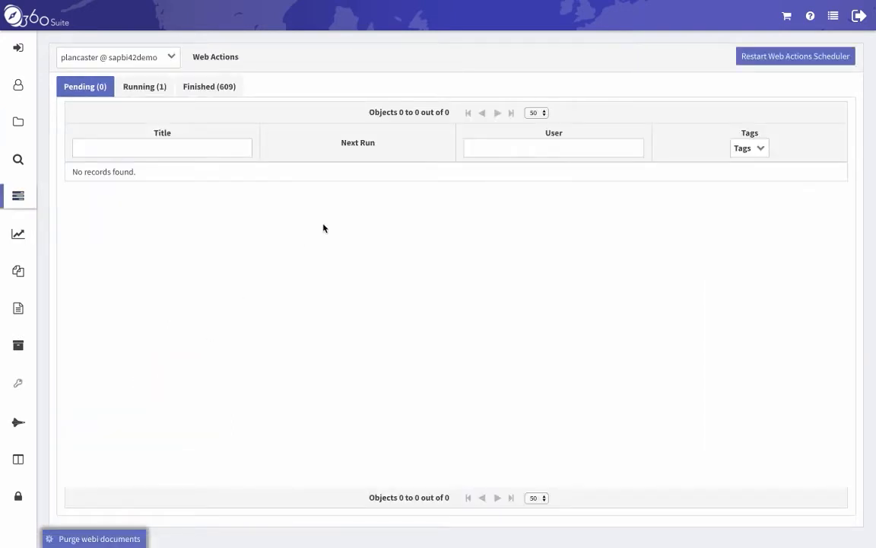
pyautogui.click(142, 88)
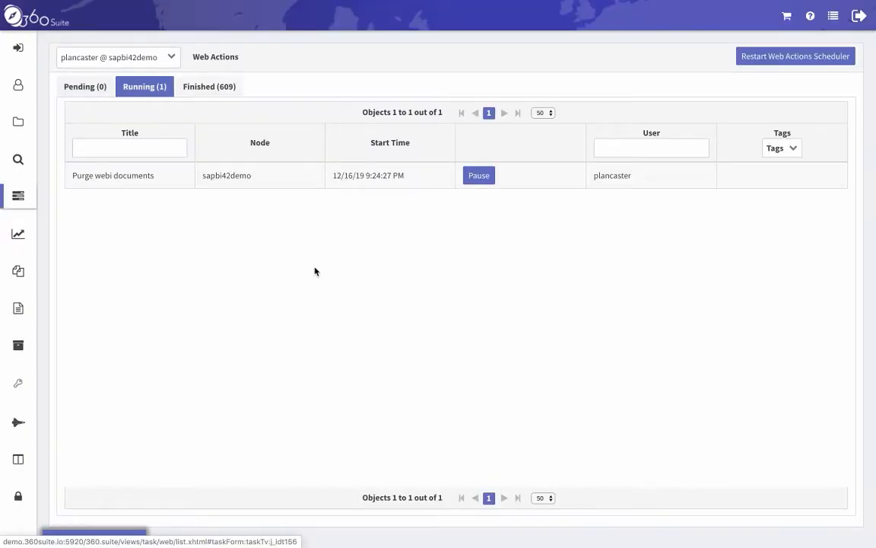
pyautogui.click(195, 88)
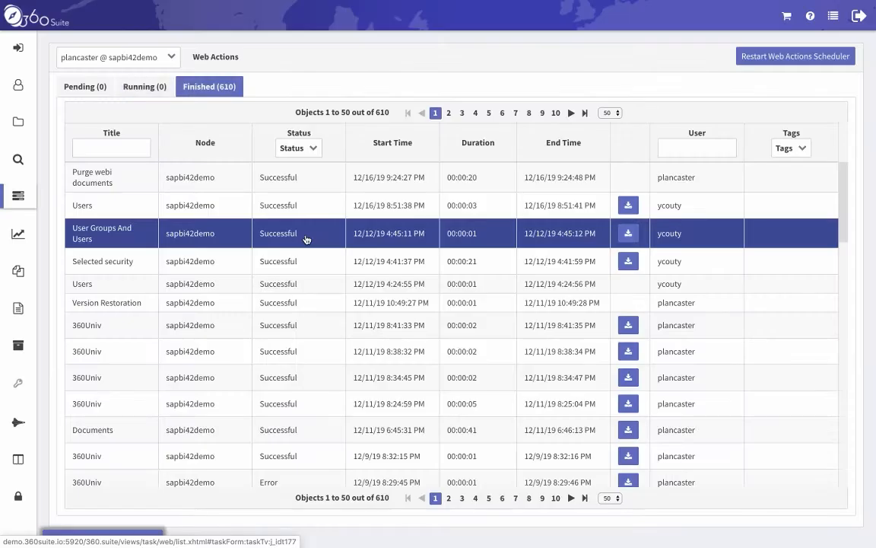
# Step: Review the log of the finished Purge webi documents run, then close it
pyautogui.rightClick(128, 181)
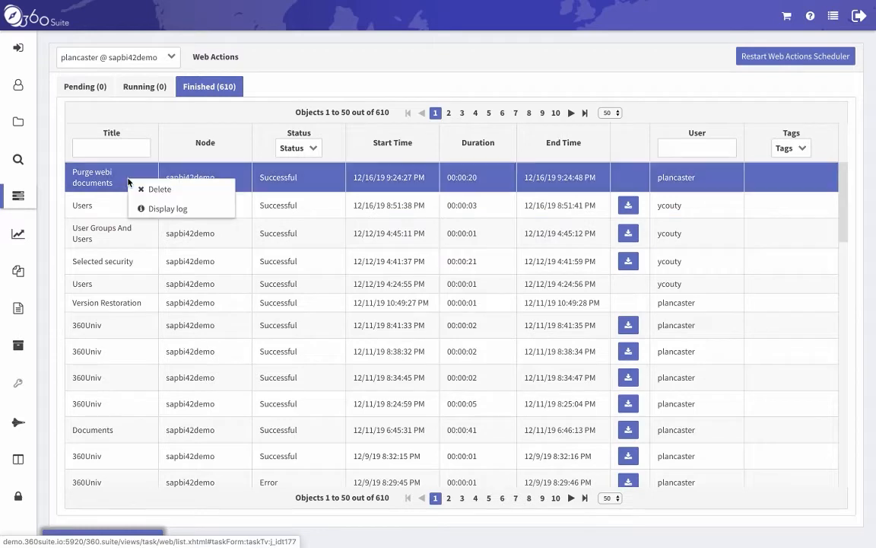
pyautogui.click(212, 213)
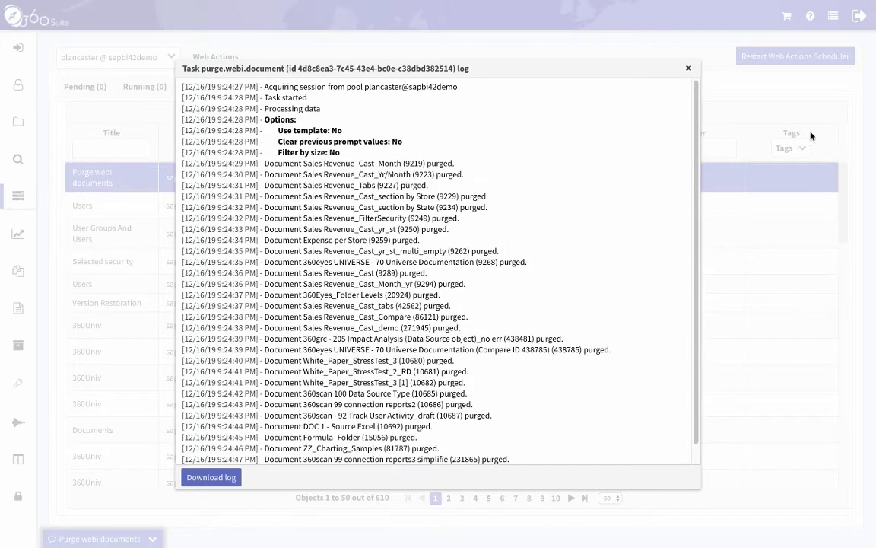
pyautogui.scroll(-1, 679, 198)
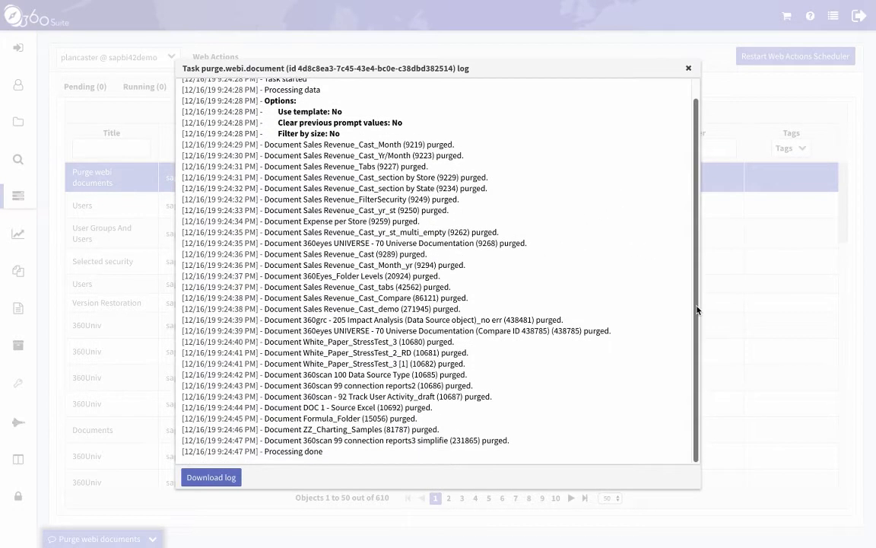
pyautogui.scroll(1, 675, 131)
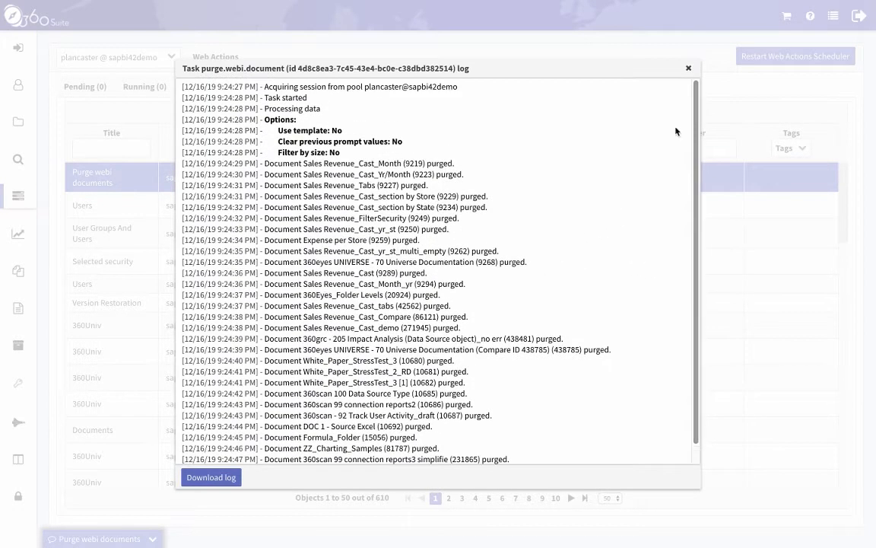
pyautogui.click(690, 70)
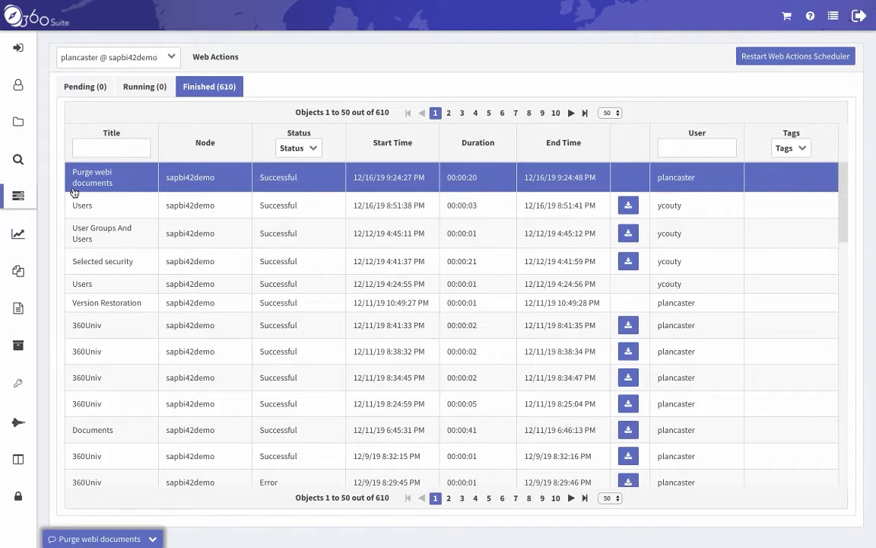
pyautogui.click(17, 199)
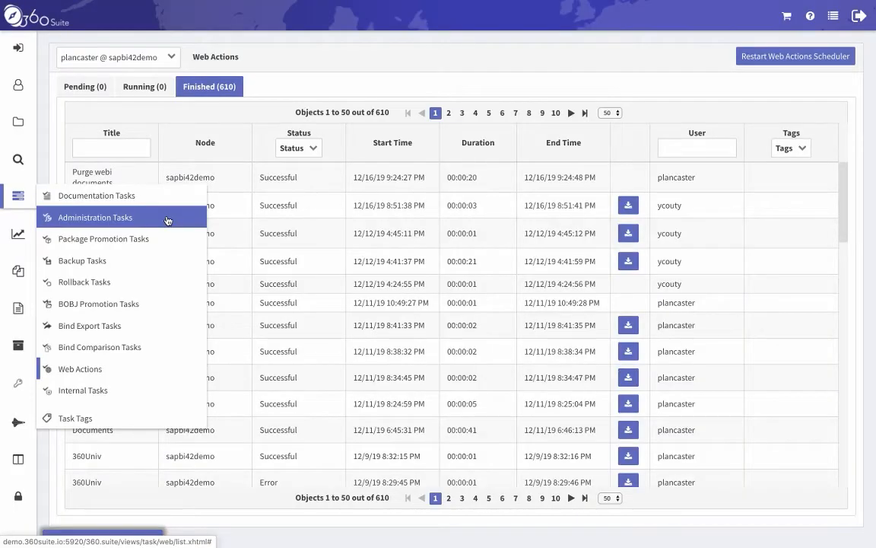
# Step: Go to Tasks > Administration Tasks and open the Add task dialog with New Task
pyautogui.click(167, 219)
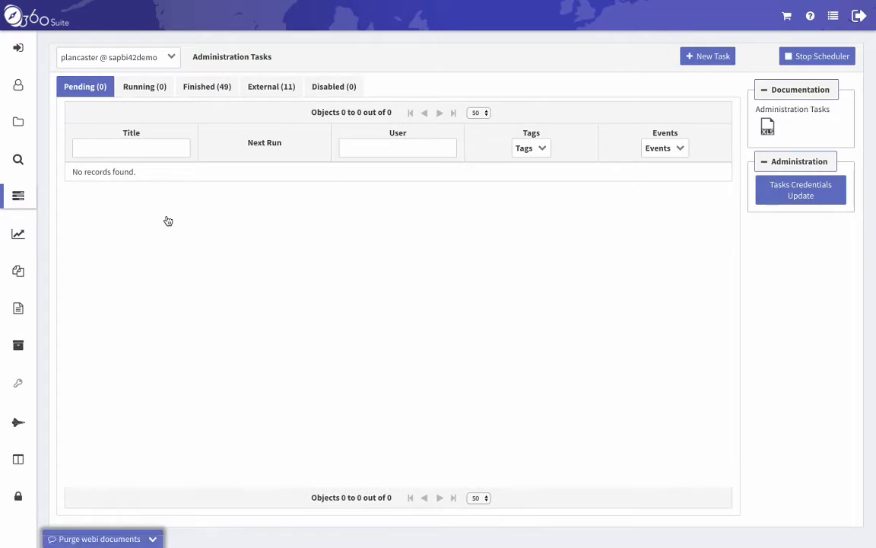
pyautogui.click(709, 58)
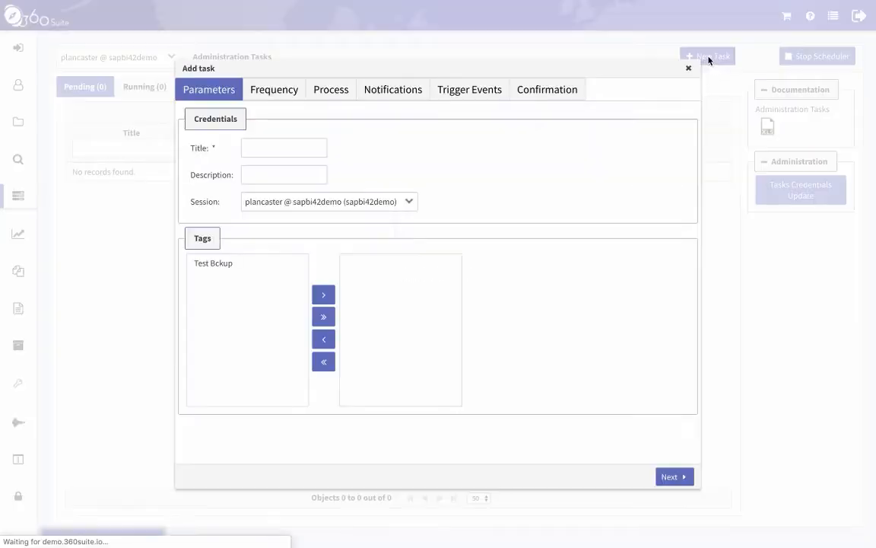
# Step: Title the new task 'Purge Webis'
pyautogui.click(276, 148)
pyautogui.write('Pu')
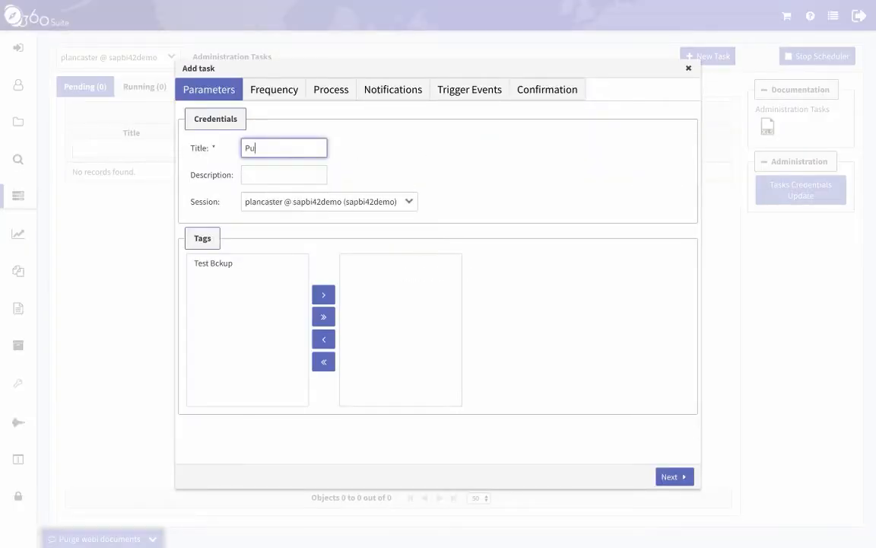
pyautogui.write('rge Webis')
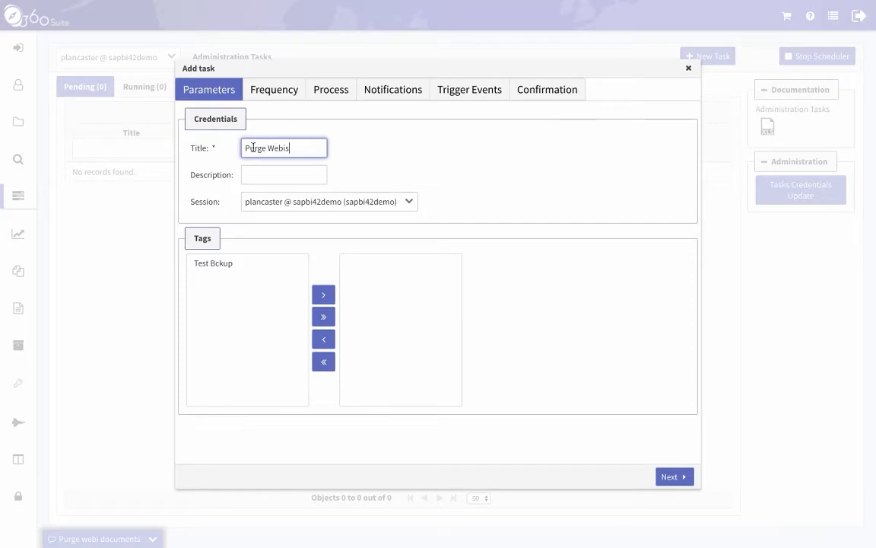
pyautogui.click(672, 478)
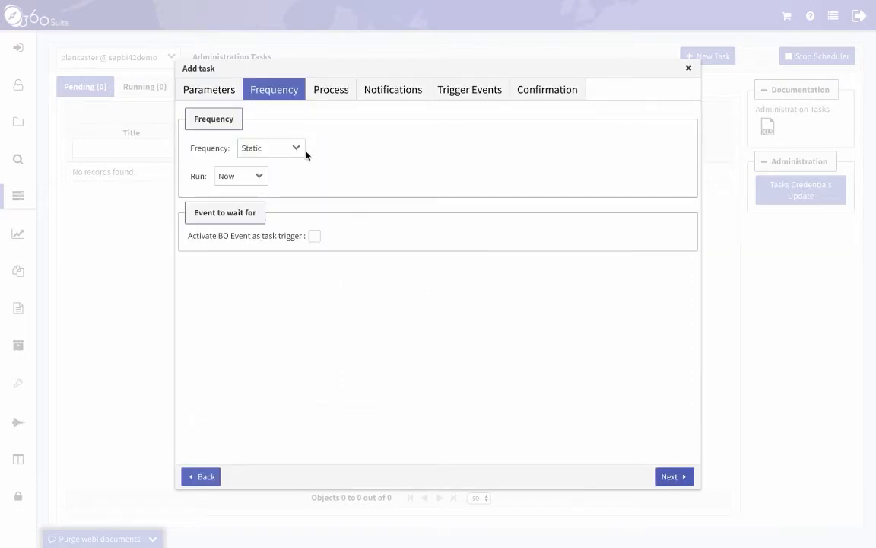
# Step: Set the task frequency to Recurring, running every n weeks
pyautogui.click(297, 148)
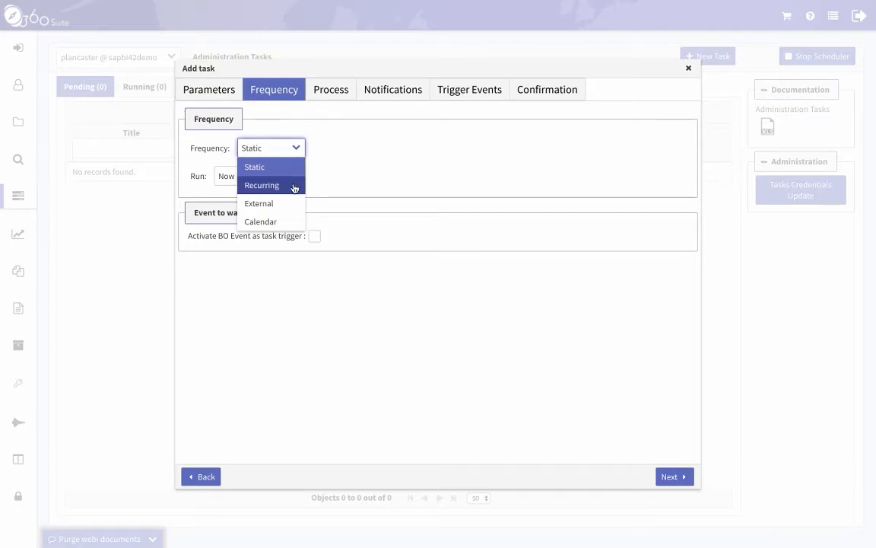
pyautogui.click(294, 186)
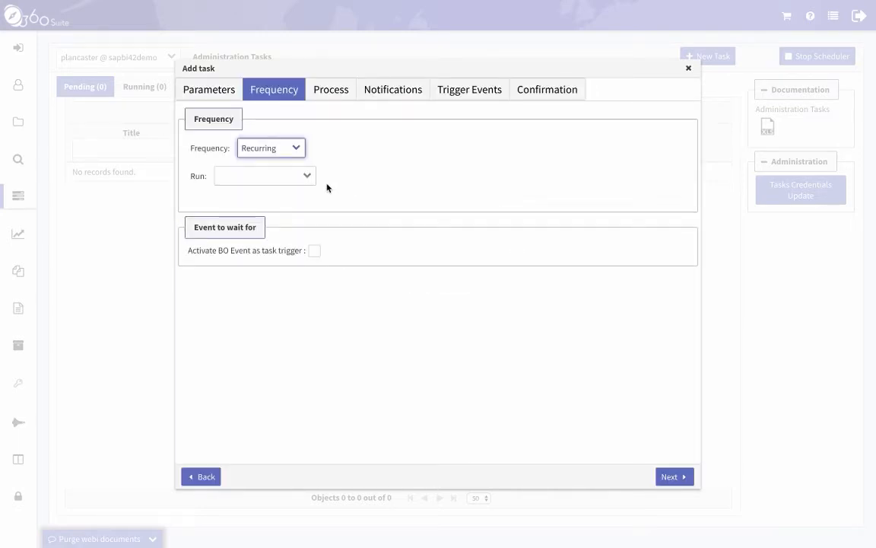
pyautogui.click(308, 176)
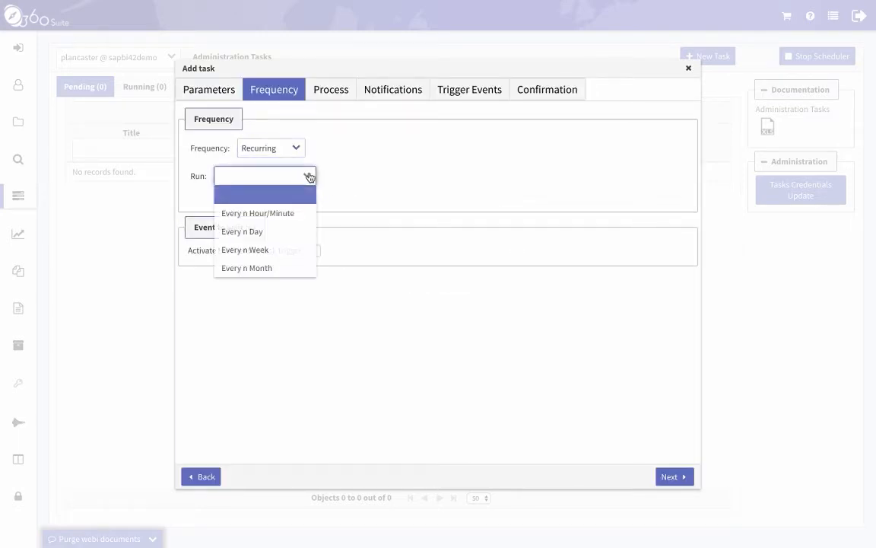
pyautogui.click(311, 250)
# Step: Set the recurrence start to 12/20/19 at 7:00 PM
pyautogui.click(479, 207)
pyautogui.click(540, 310)
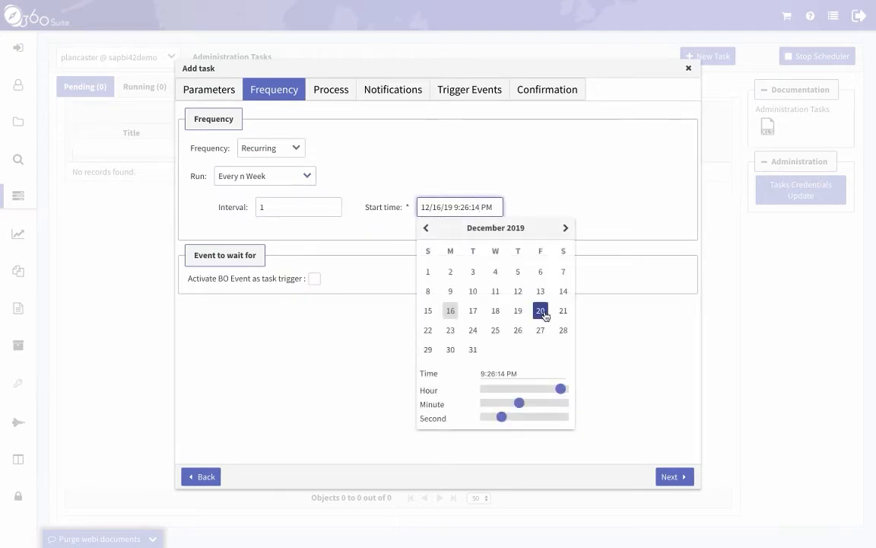
pyautogui.click(651, 221)
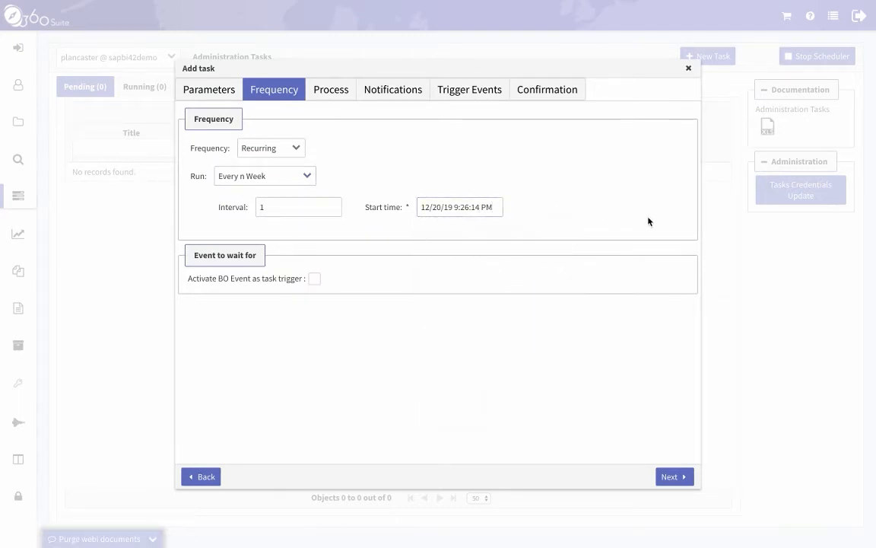
pyautogui.click(473, 208)
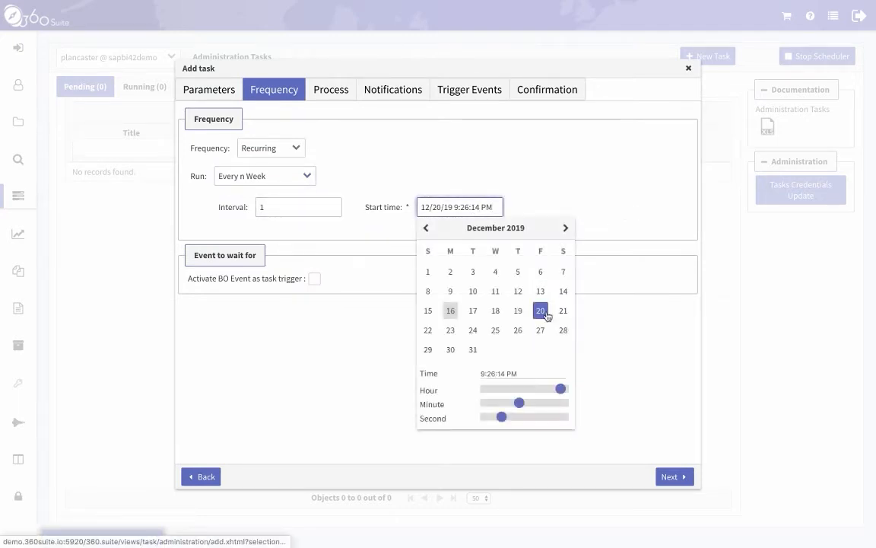
pyautogui.click(529, 204)
pyautogui.click(485, 201)
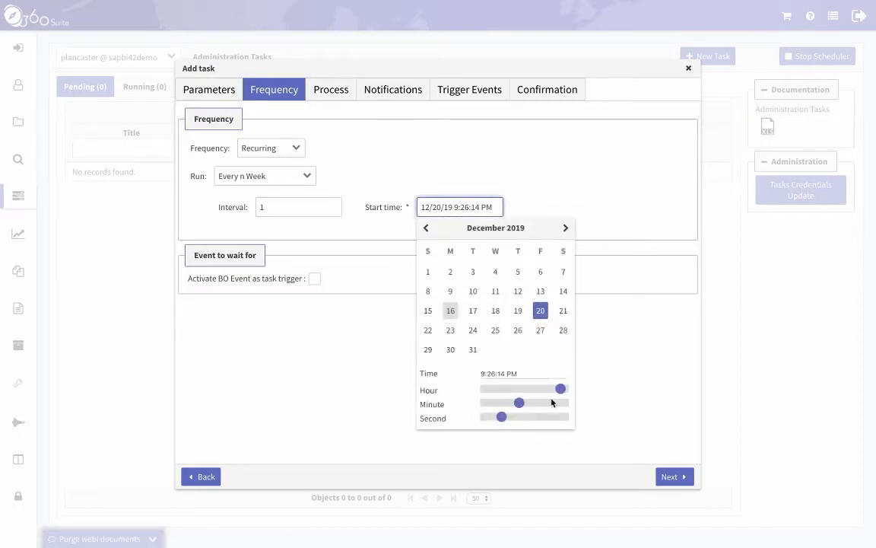
pyautogui.moveTo(561, 390); pyautogui.dragTo(453, 416)
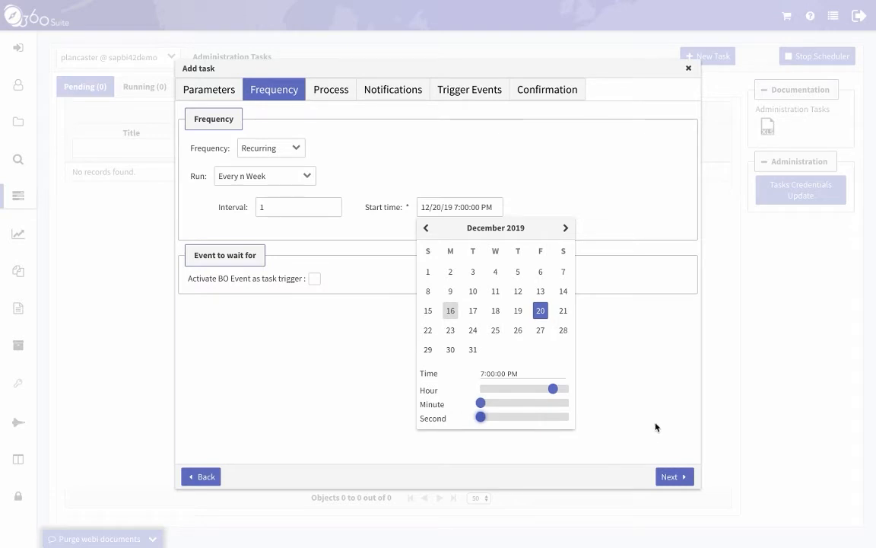
pyautogui.click(655, 425)
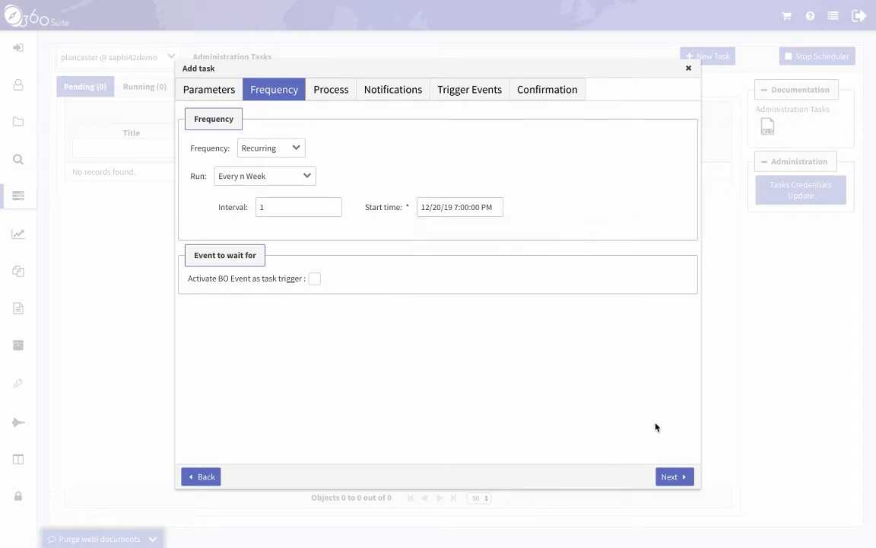
pyautogui.click(673, 477)
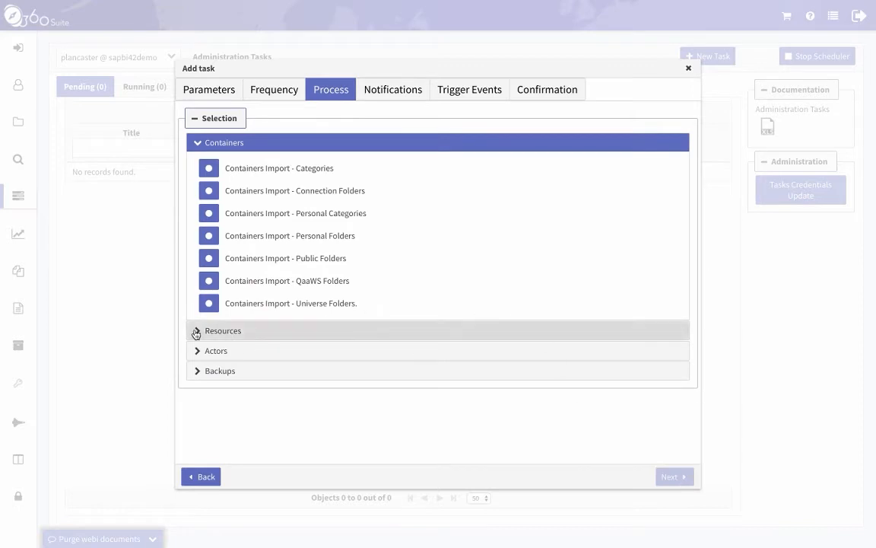
# Step: Choose Purge webi documents from the Resources processes
pyautogui.click(281, 331)
pyautogui.scroll(-3, 251, 376)
pyautogui.scroll(-5, 258, 384)
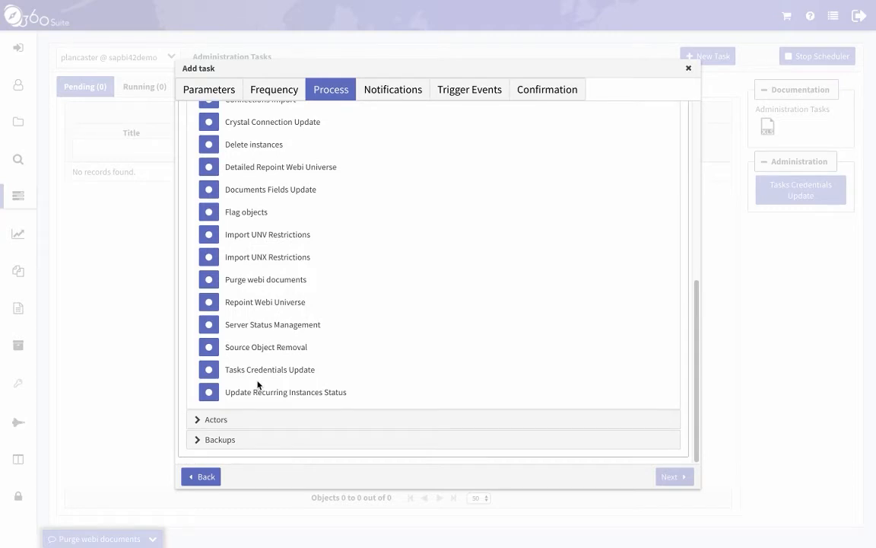
pyautogui.click(209, 280)
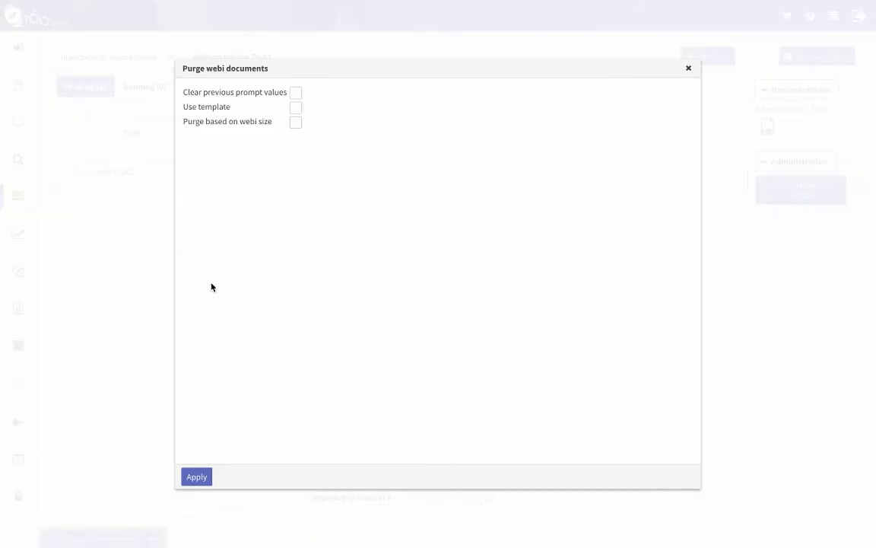
# Step: Turn on Use template with File System source and fetch the blank template into Excel
pyautogui.click(296, 108)
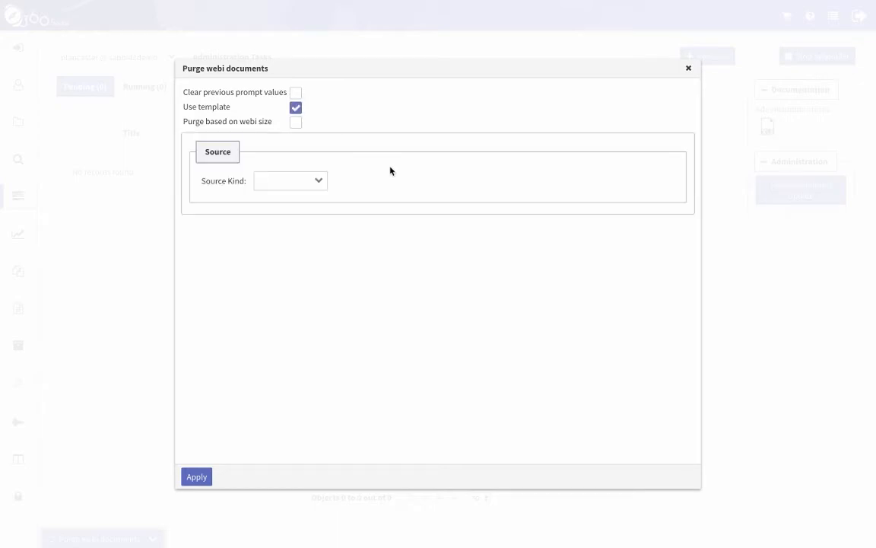
pyautogui.click(319, 181)
pyautogui.click(319, 224)
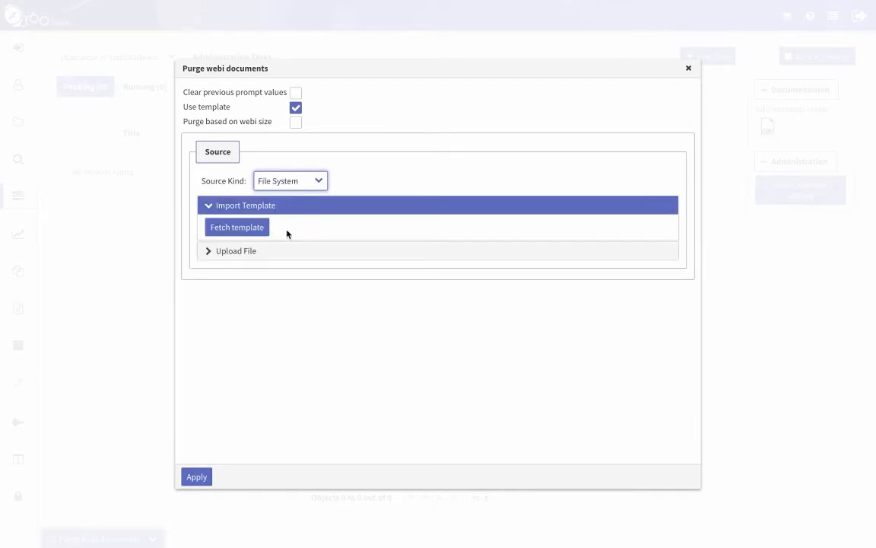
pyautogui.click(255, 231)
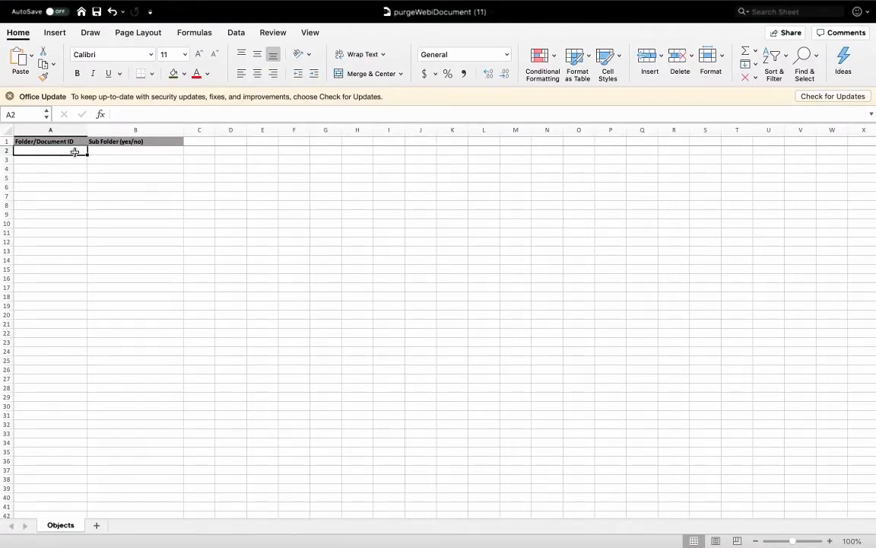
# Step: Enter IDs 4718 and 6161 in A2:A3, each with Sub Folder yes
pyautogui.click(114, 151)
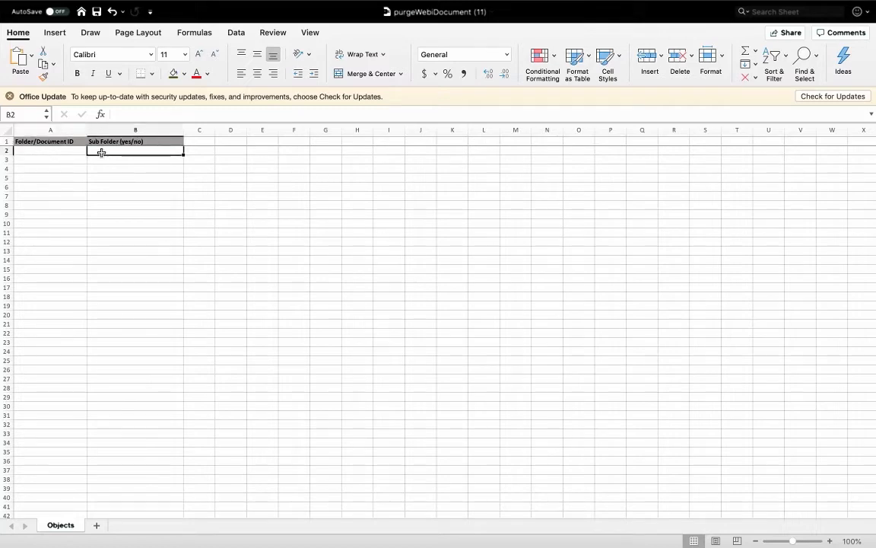
pyautogui.click(64, 158)
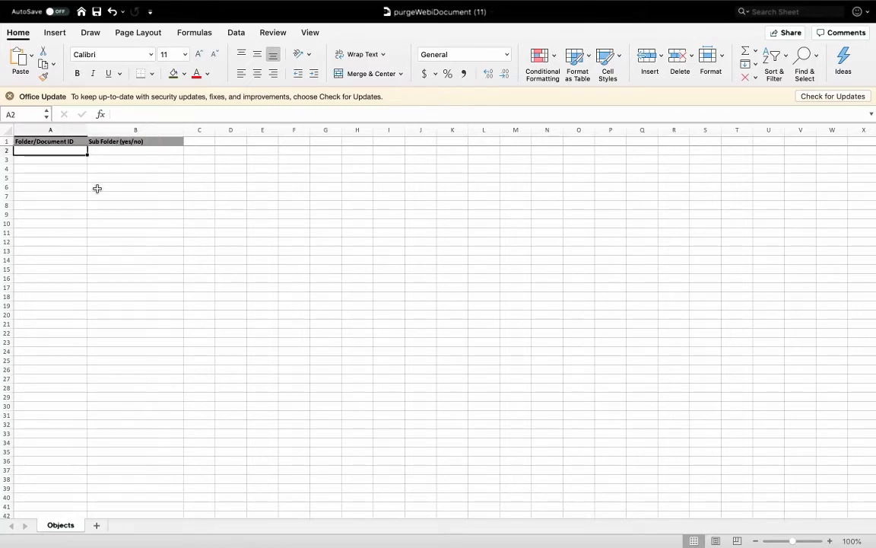
pyautogui.write('4718')
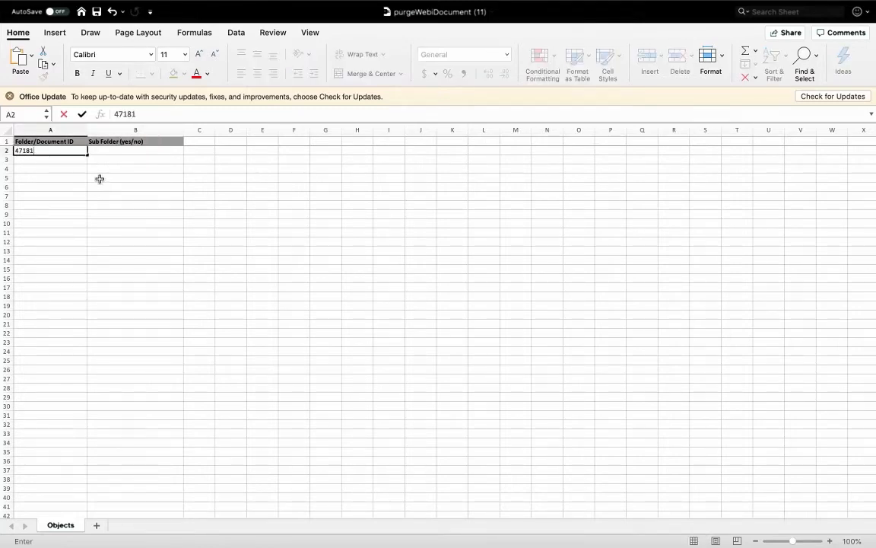
pyautogui.click(121, 150)
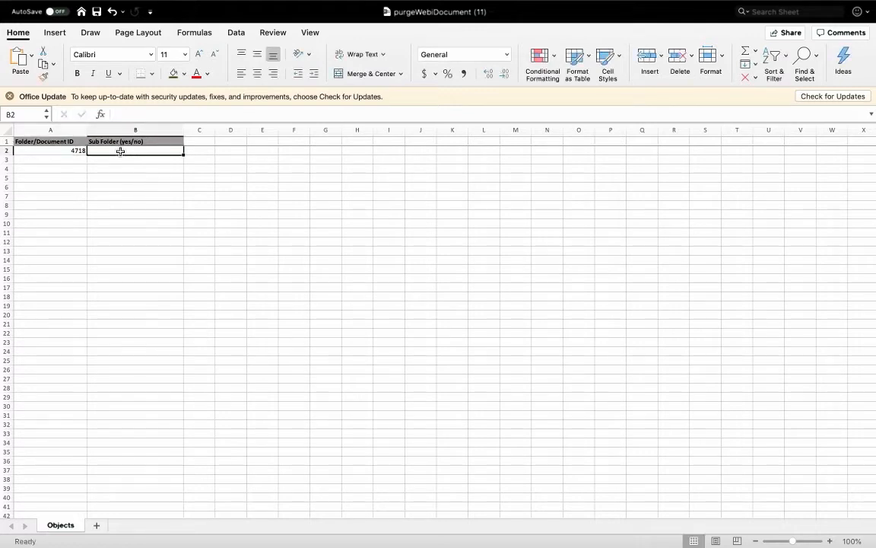
pyautogui.write('yes')
pyautogui.click(57, 160)
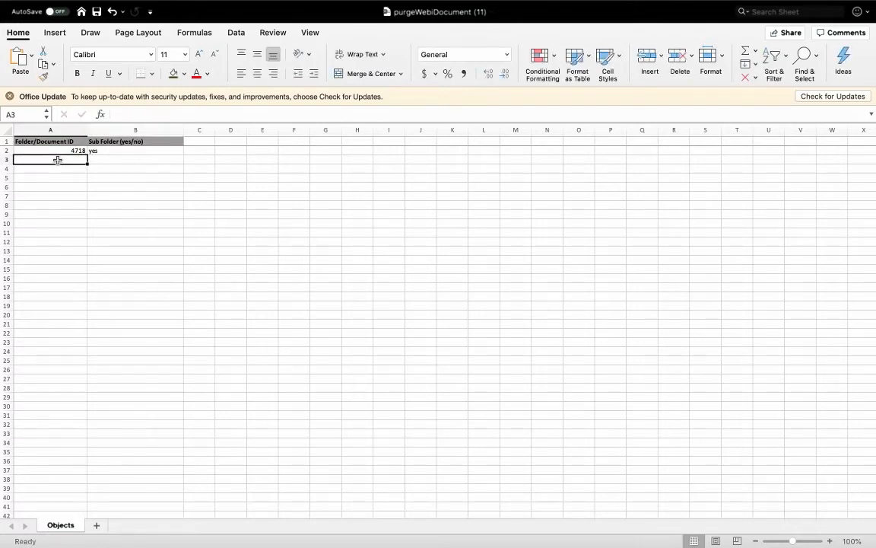
pyautogui.write('6161')
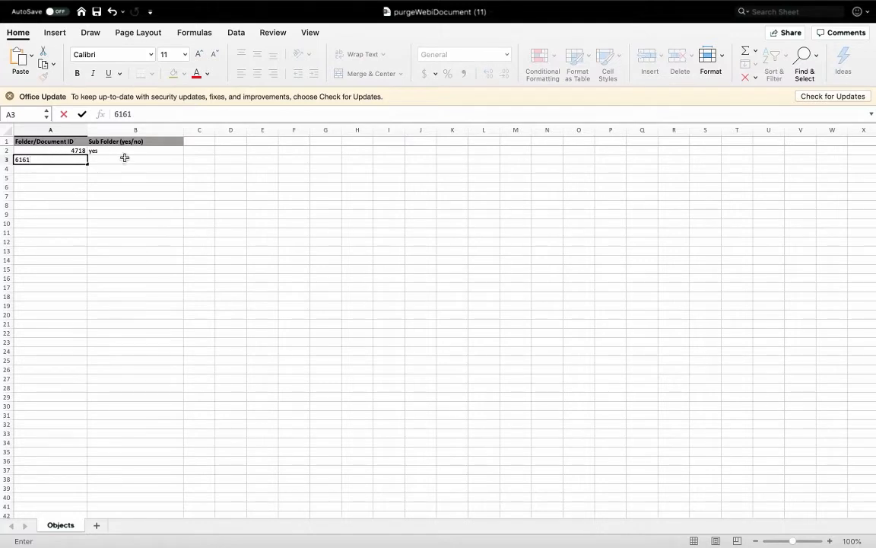
pyautogui.click(123, 159)
pyautogui.write('yes')
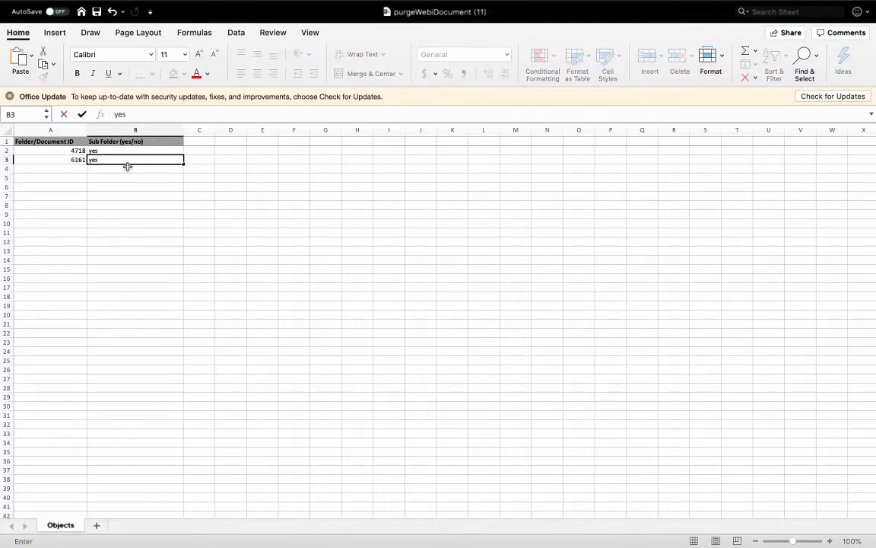
pyautogui.click(128, 167)
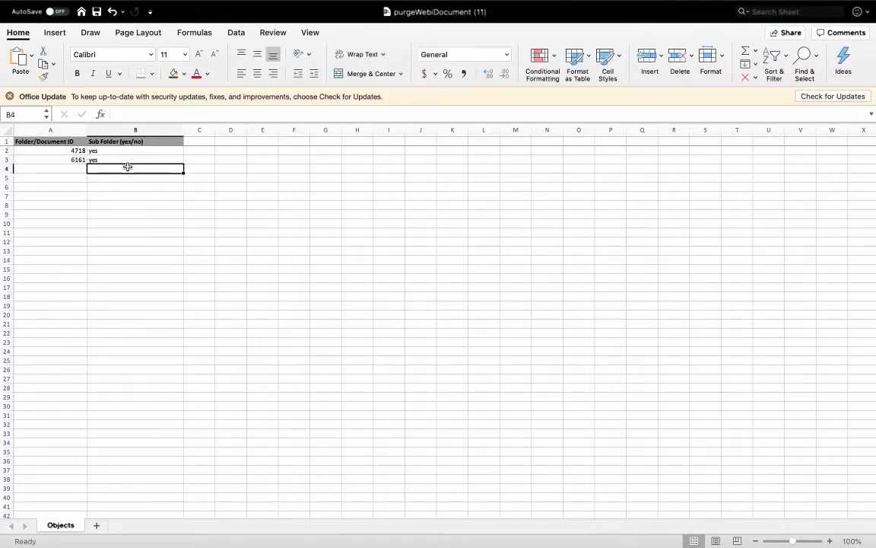
# Step: Add IDs 18 and 23 in A4:A5 with Sub Folder yes, and save the template
pyautogui.click(66, 166)
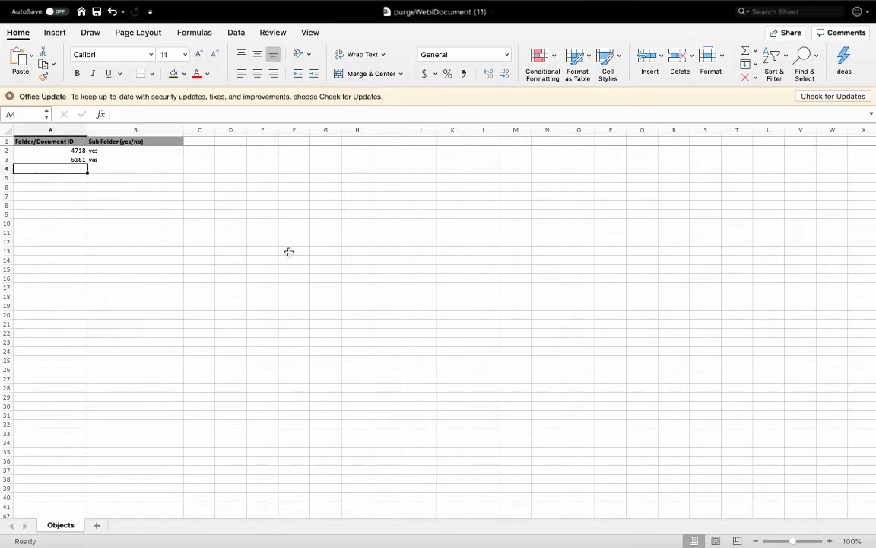
pyautogui.write('18')
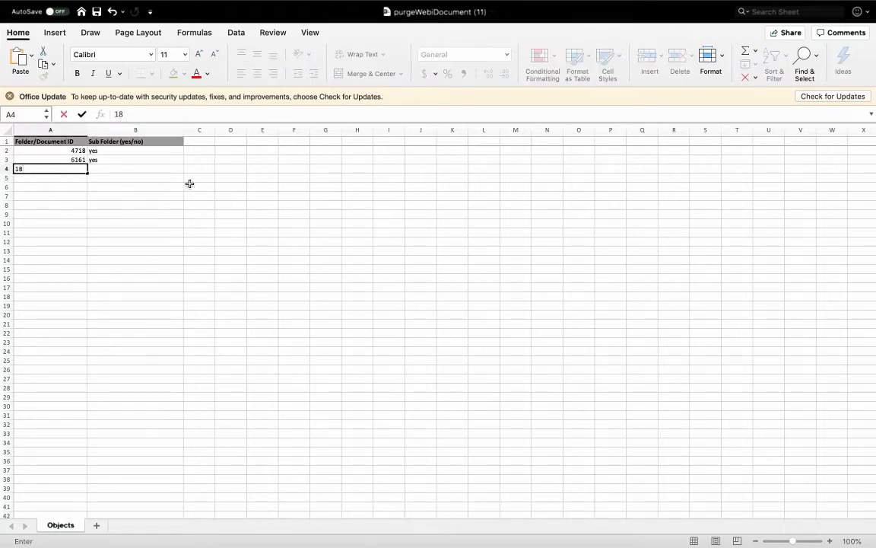
pyautogui.click(149, 168)
pyautogui.write('yes')
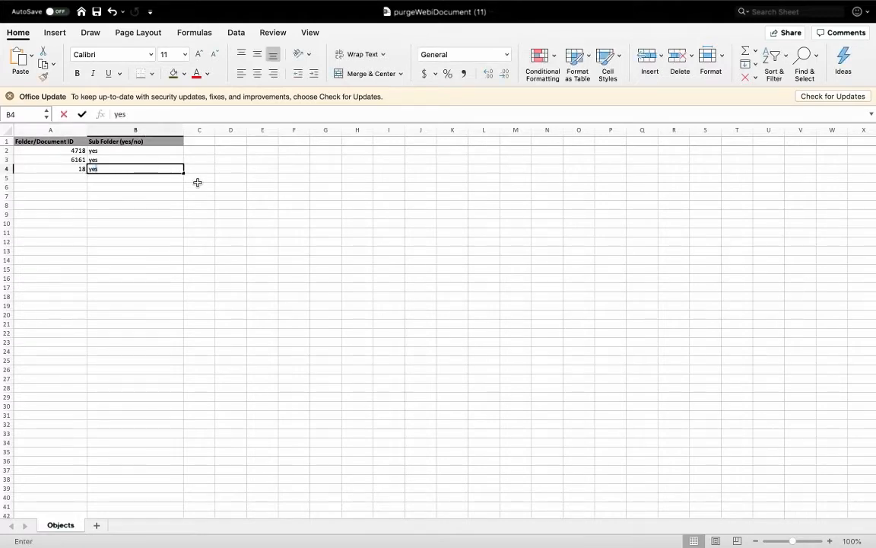
pyautogui.click(250, 177)
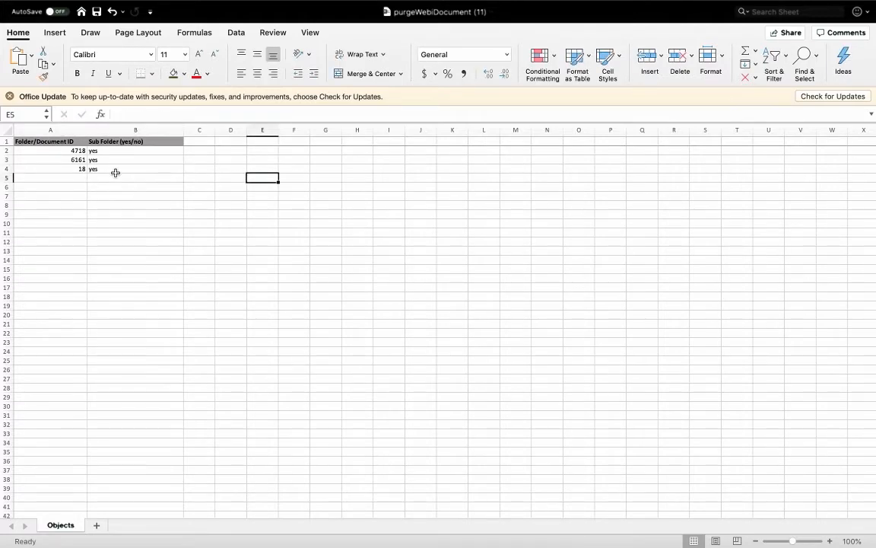
pyautogui.click(66, 178)
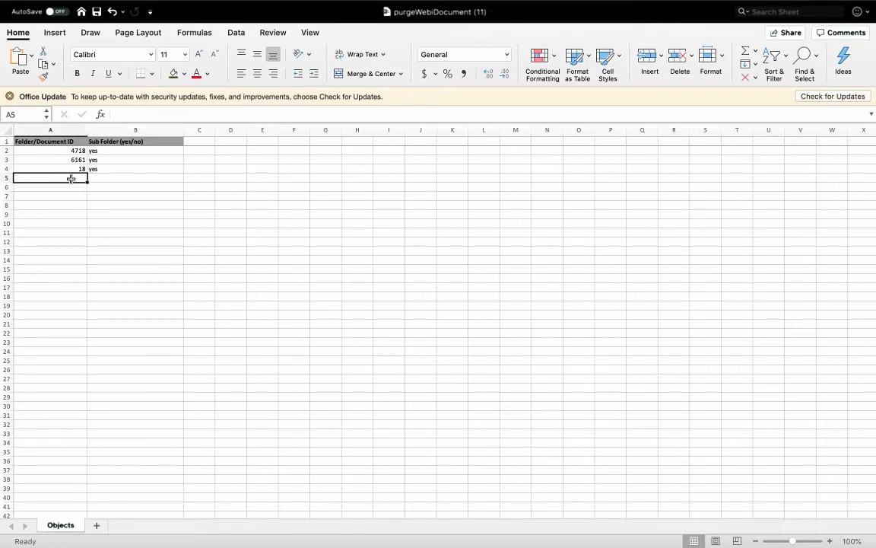
pyautogui.write('23')
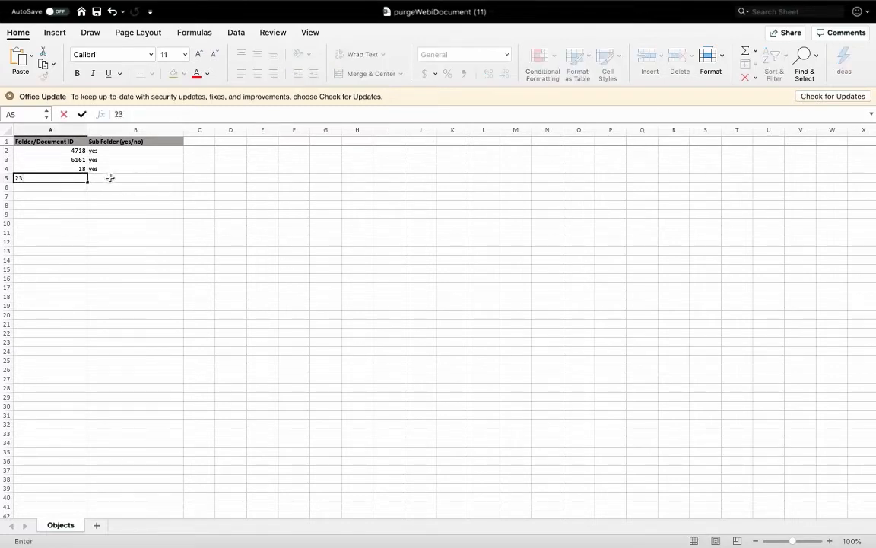
pyautogui.click(110, 177)
pyautogui.write('yes')
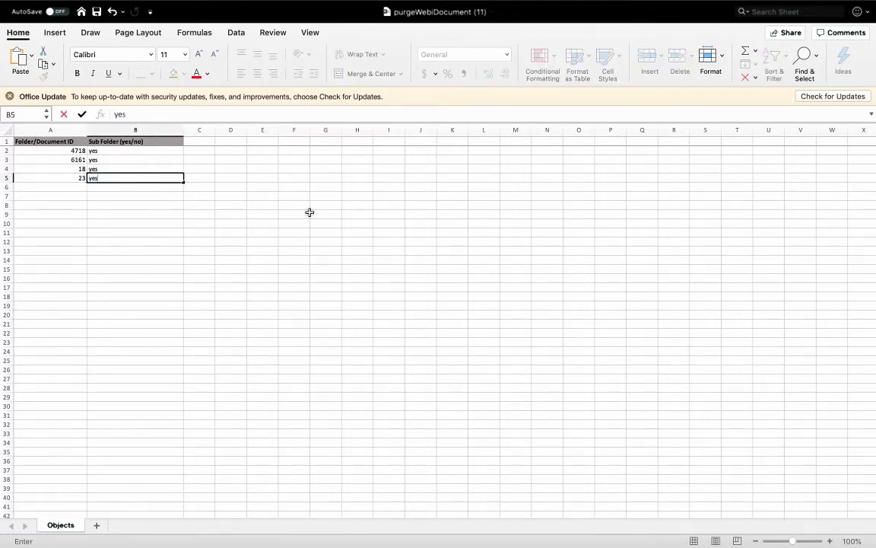
pyautogui.click(309, 213)
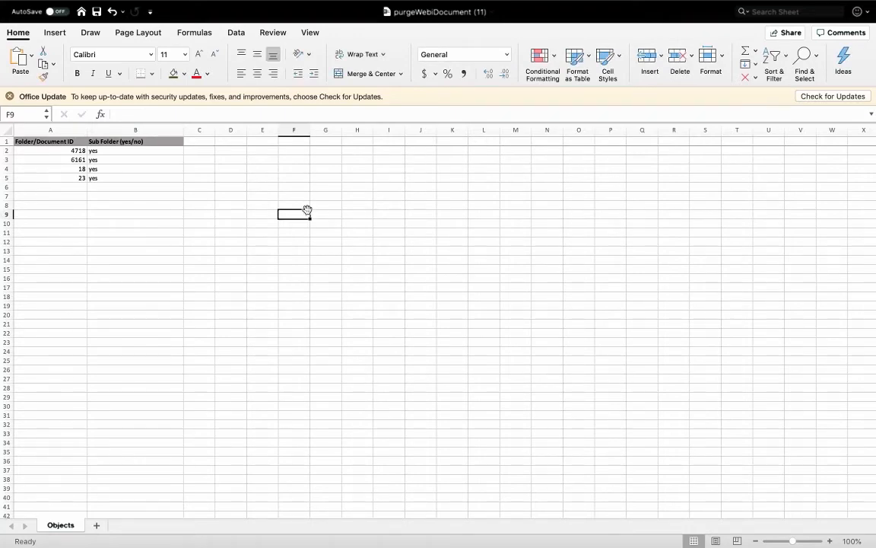
pyautogui.click(97, 12)
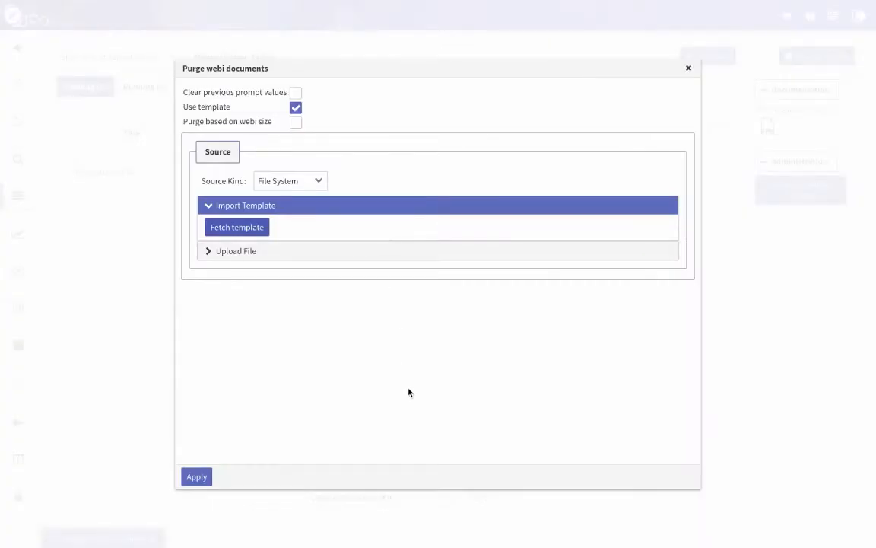
# Step: Upload purgeWebiDocument (11).xlsx from Downloads under Upload File
pyautogui.click(266, 254)
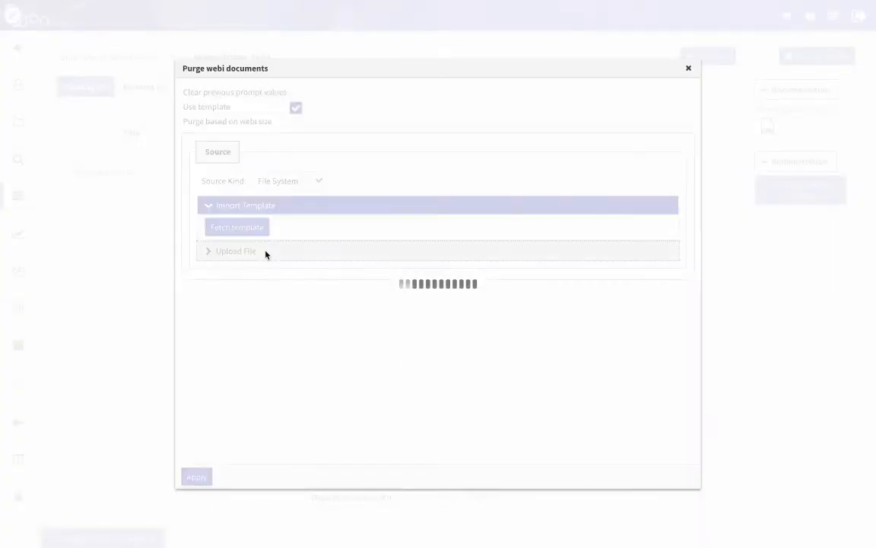
pyautogui.click(246, 276)
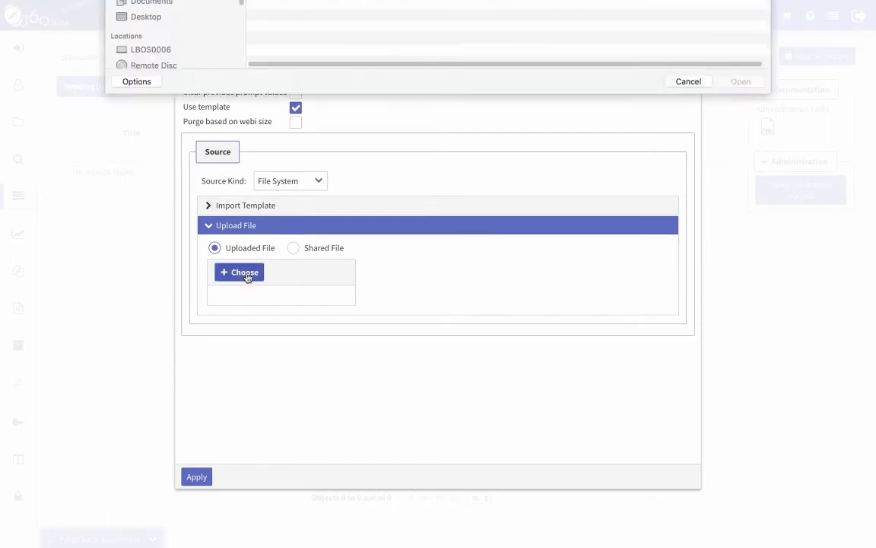
pyautogui.click(349, 48)
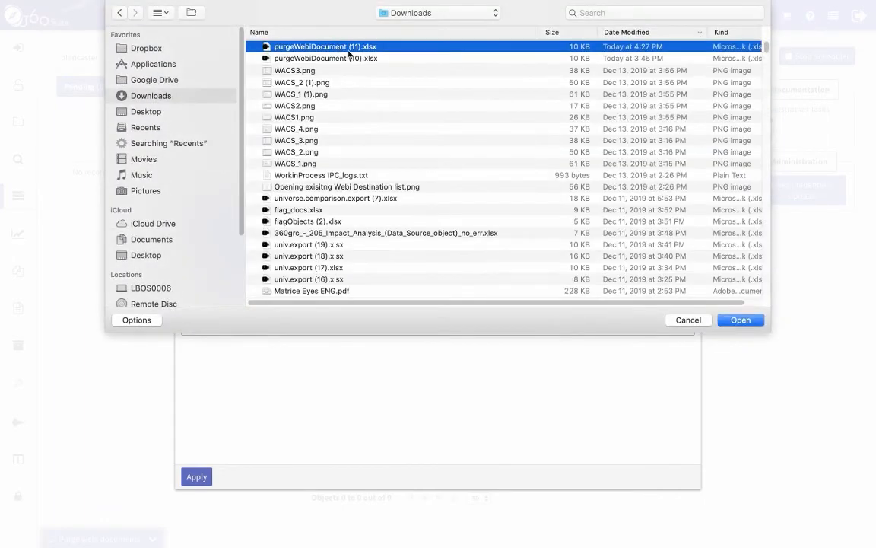
pyautogui.click(740, 321)
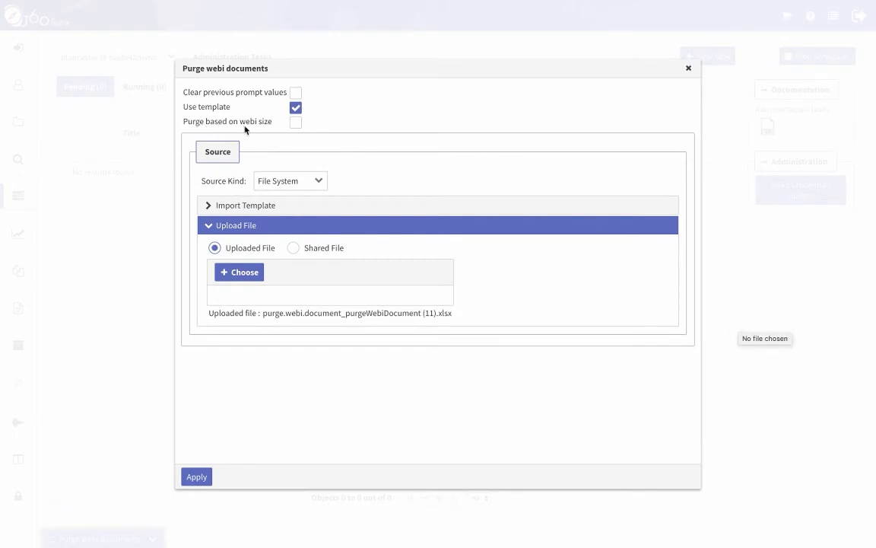
# Step: Try size-based purging with a 30 MB minimum FRS size, then switch it back off
pyautogui.click(295, 121)
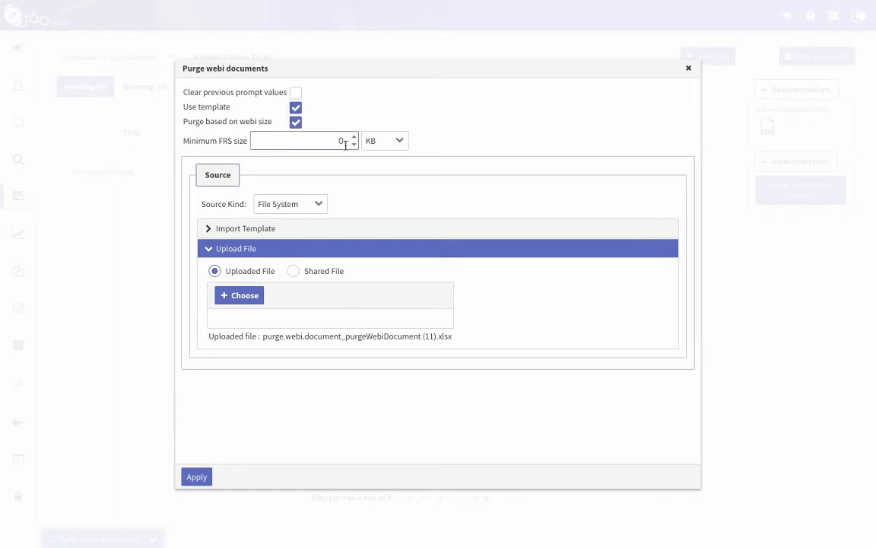
pyautogui.moveTo(344, 142); pyautogui.dragTo(324, 139)
pyautogui.write('30')
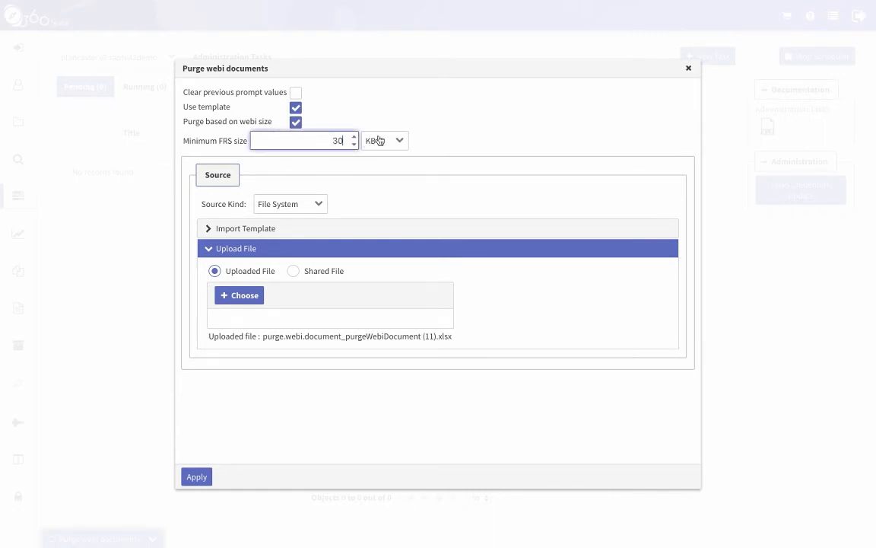
pyautogui.click(400, 141)
pyautogui.click(406, 177)
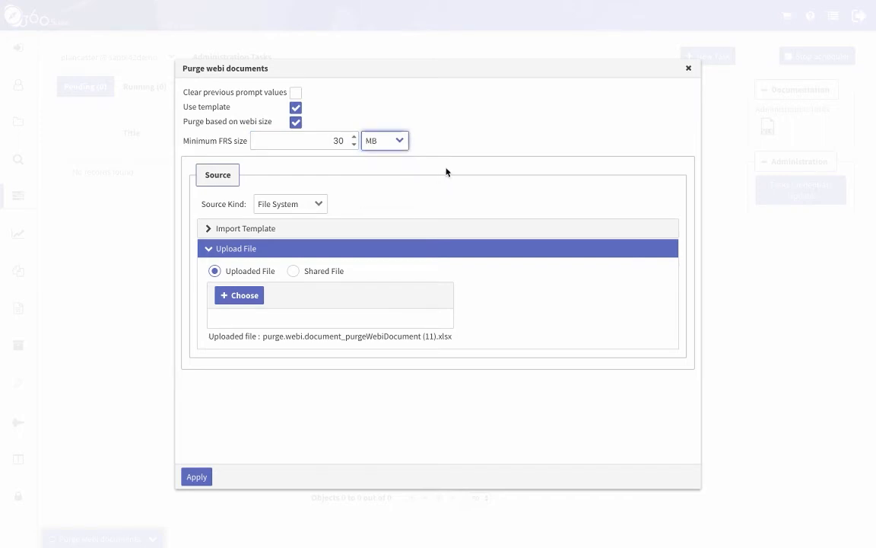
pyautogui.click(296, 123)
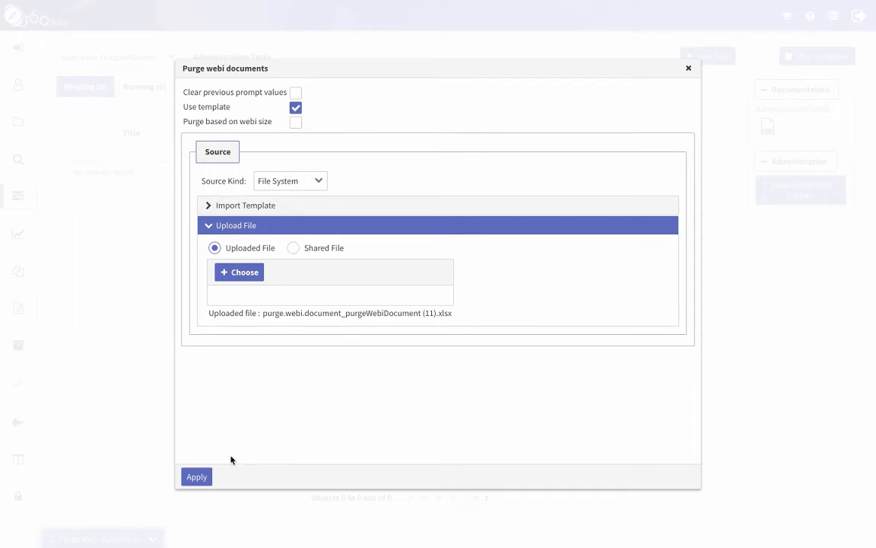
# Step: Apply the purge settings and set the notification Destination Kind to Email
pyautogui.click(196, 480)
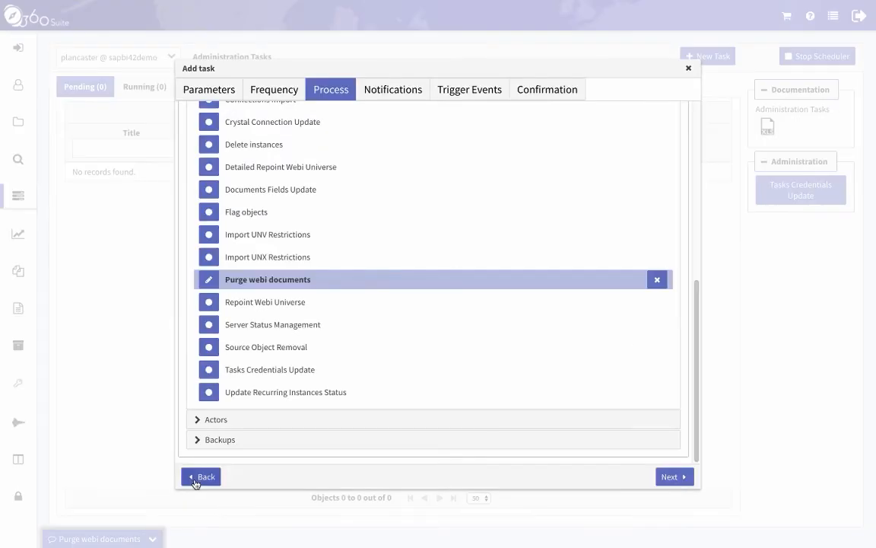
pyautogui.click(673, 476)
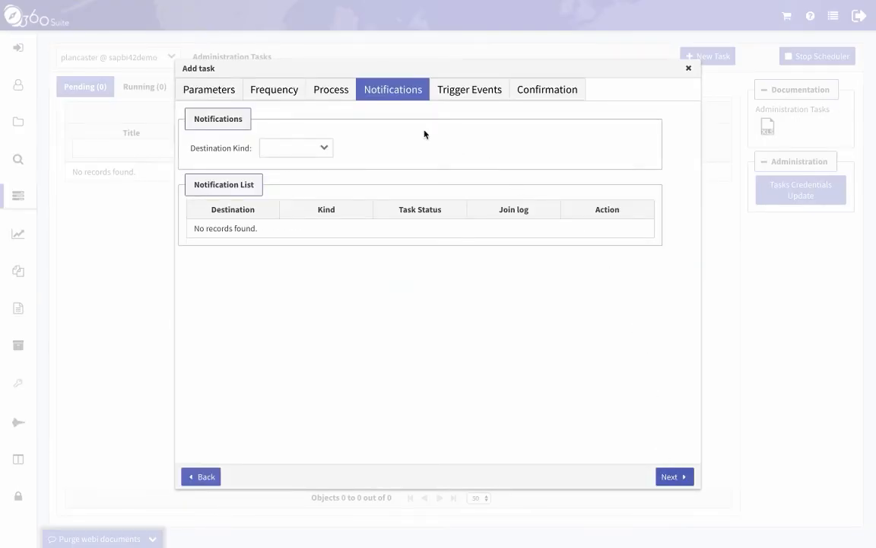
pyautogui.click(325, 147)
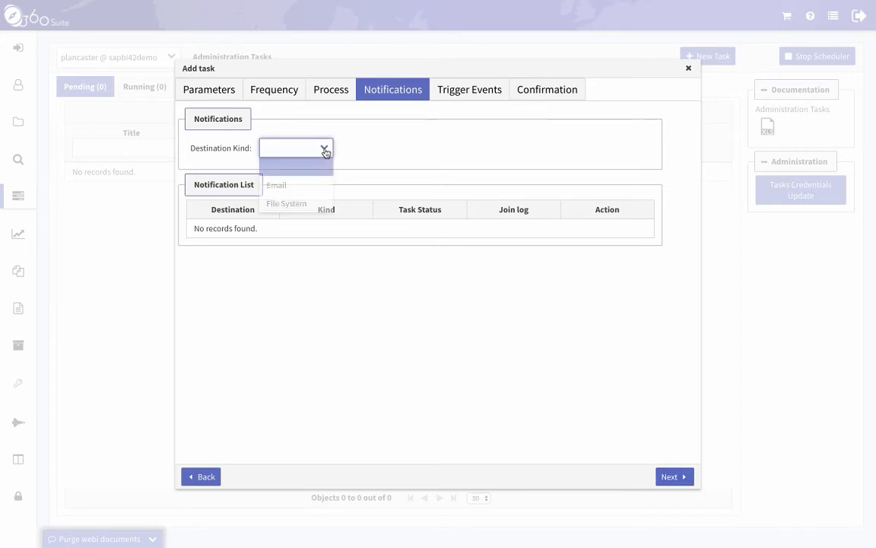
pyautogui.click(325, 185)
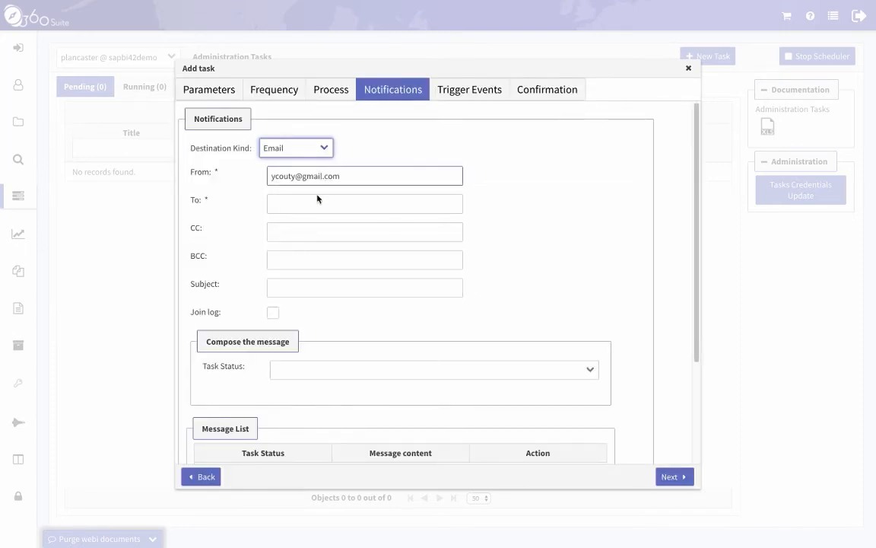
# Step: Enter the recipient's e-mail address and set the subject to %T
pyautogui.click(311, 204)
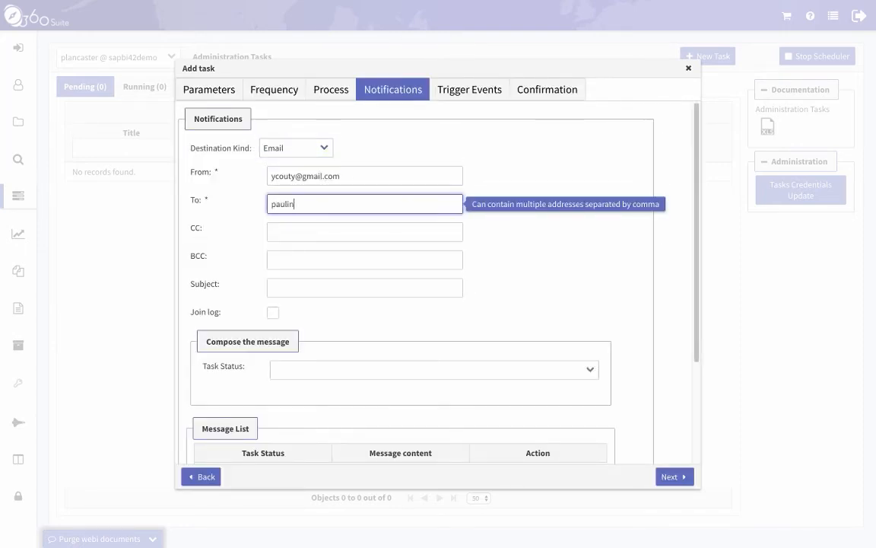
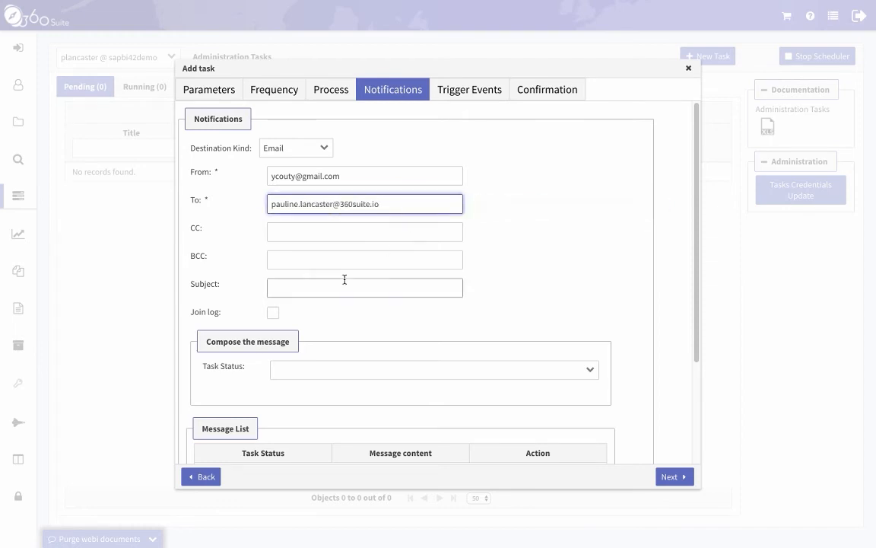
pyautogui.click(306, 287)
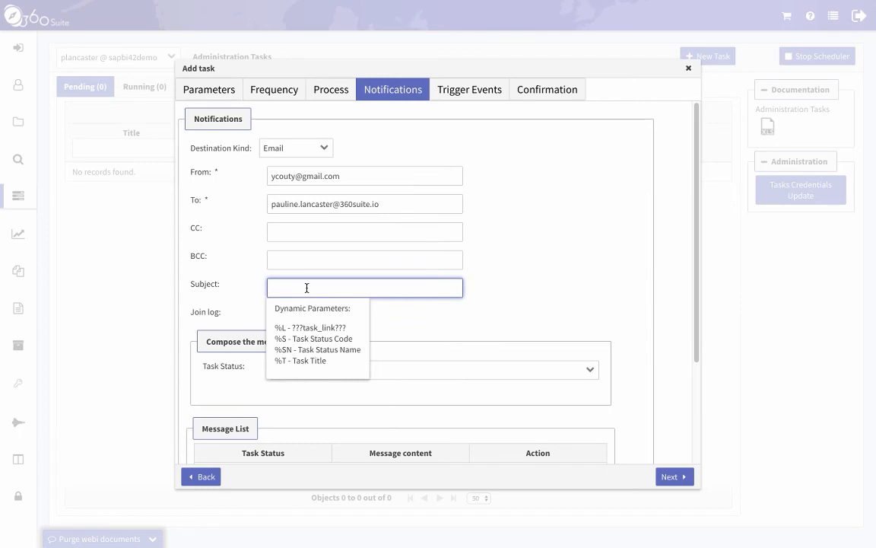
pyautogui.write('%T')
pyautogui.click(387, 312)
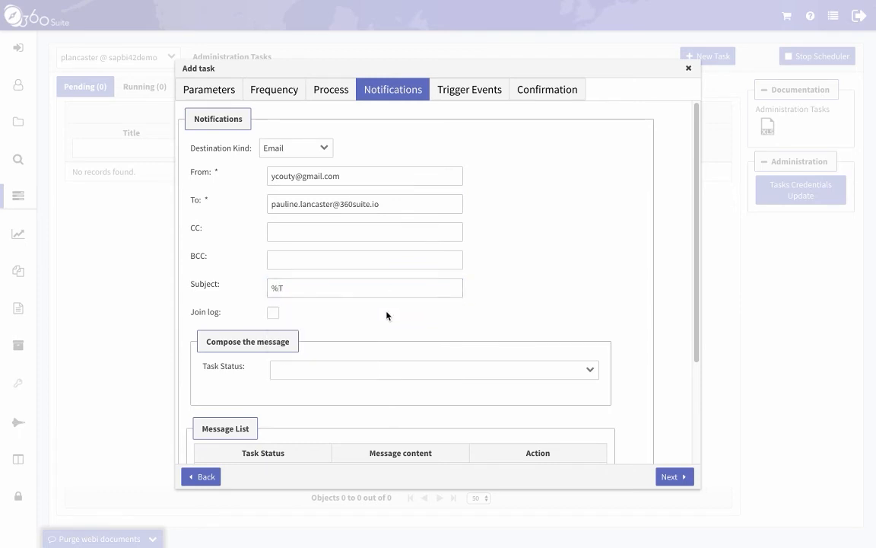
pyautogui.click(347, 369)
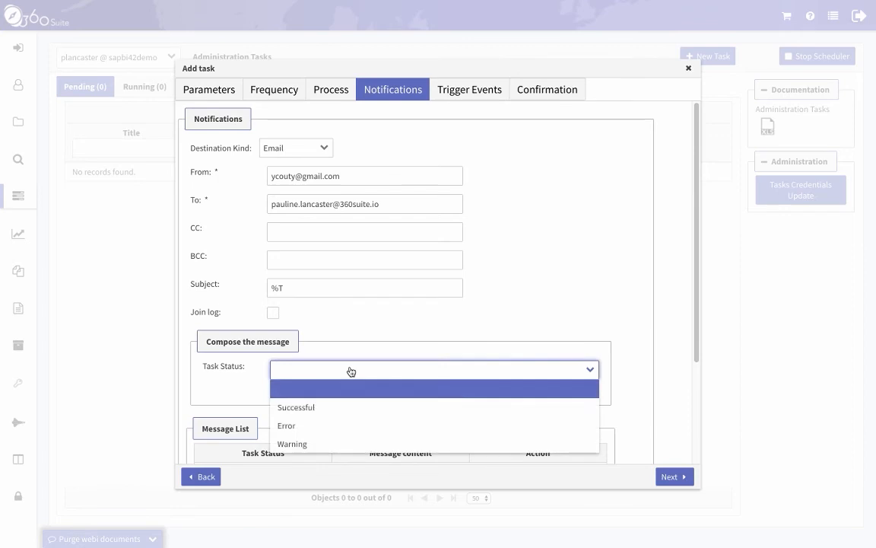
# Step: Add a %SN message for the Successful task status
pyautogui.click(362, 410)
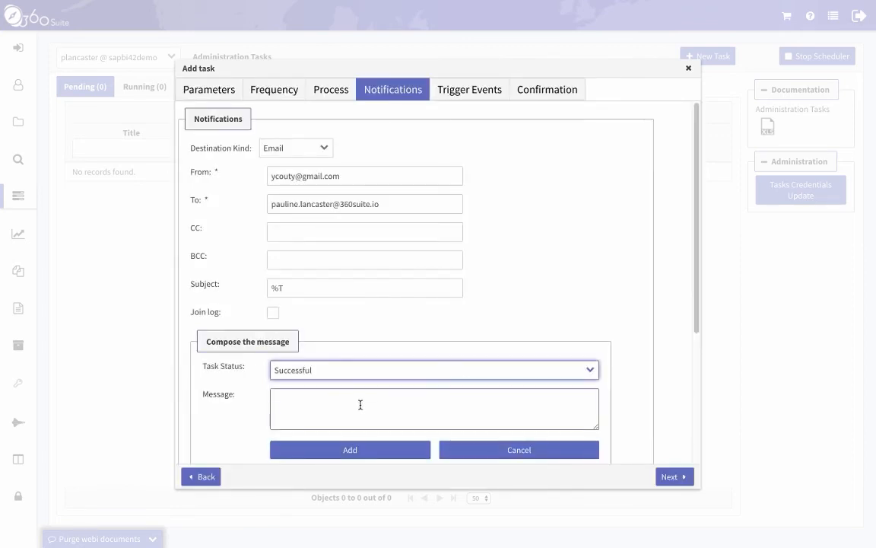
pyautogui.click(361, 405)
pyautogui.write('%')
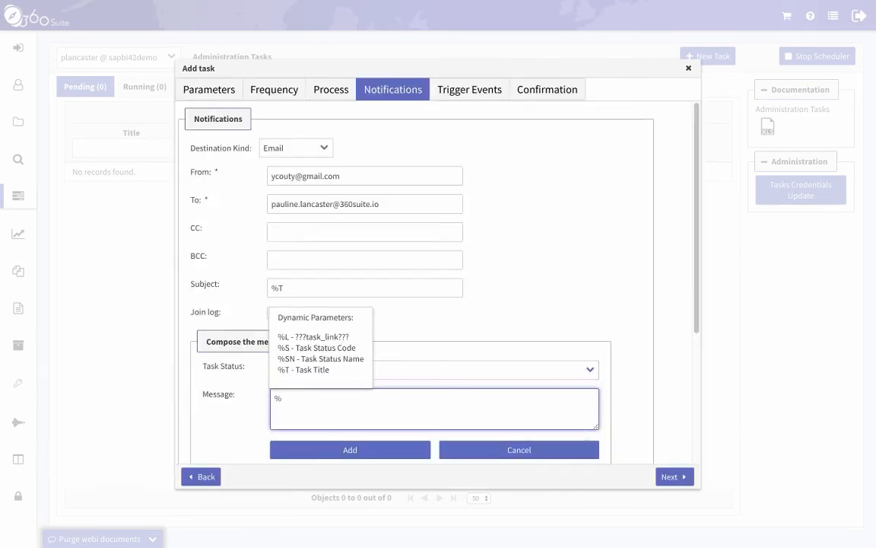
pyautogui.write('SN')
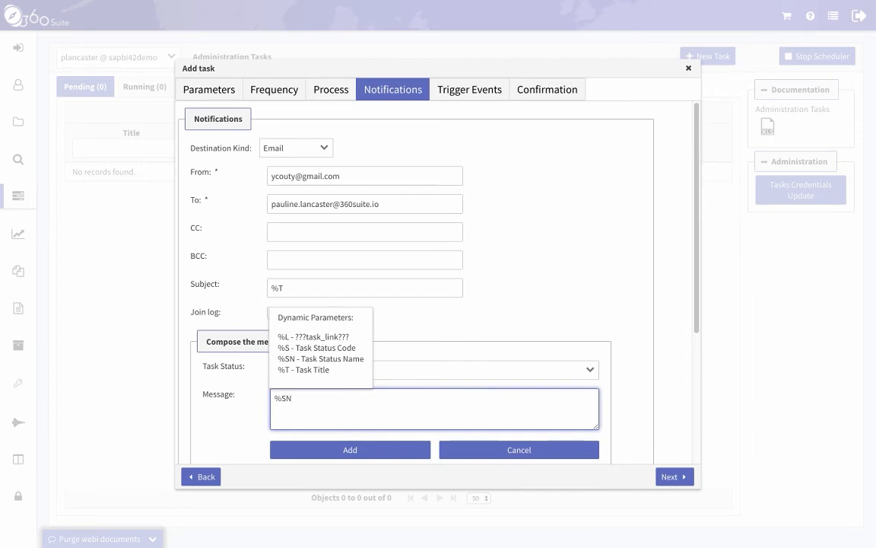
pyautogui.click(231, 431)
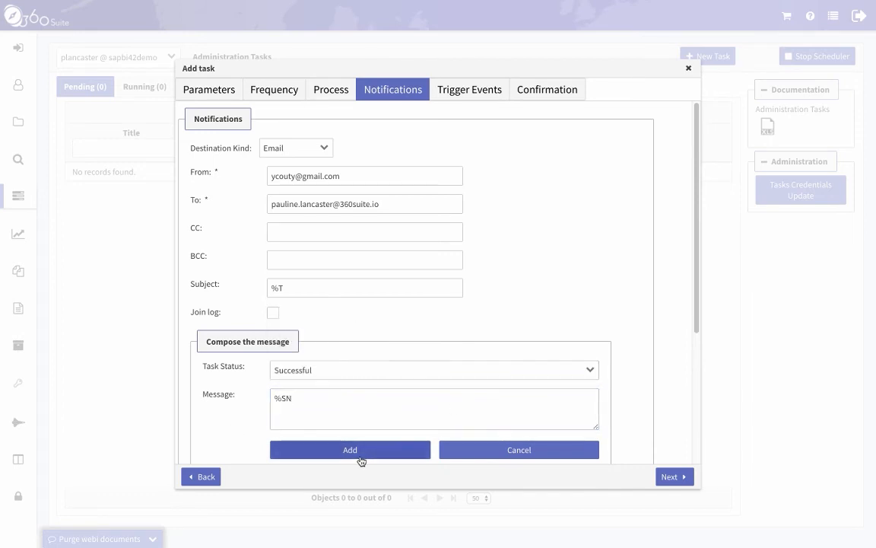
pyautogui.click(361, 456)
# Step: Add %SN messages for the Error and Warning task statuses
pyautogui.click(366, 370)
pyautogui.click(358, 408)
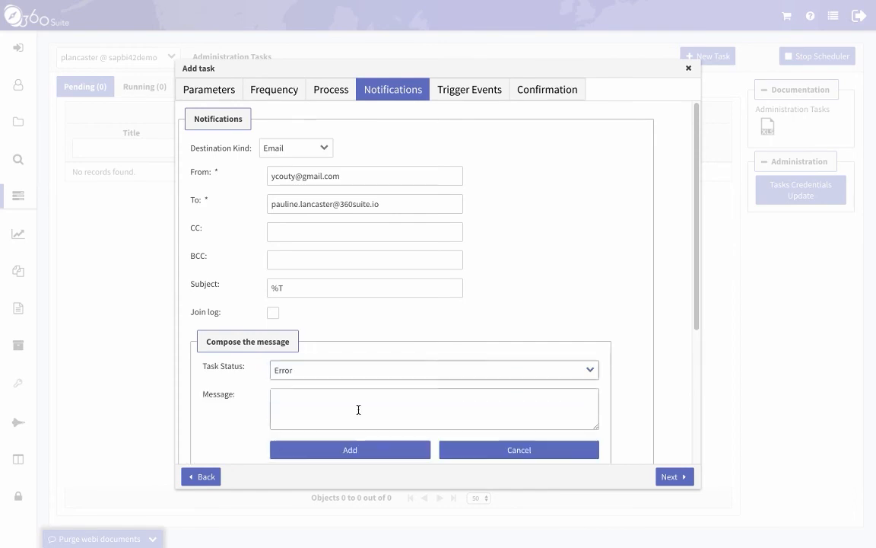
pyautogui.click(358, 409)
pyautogui.write('%')
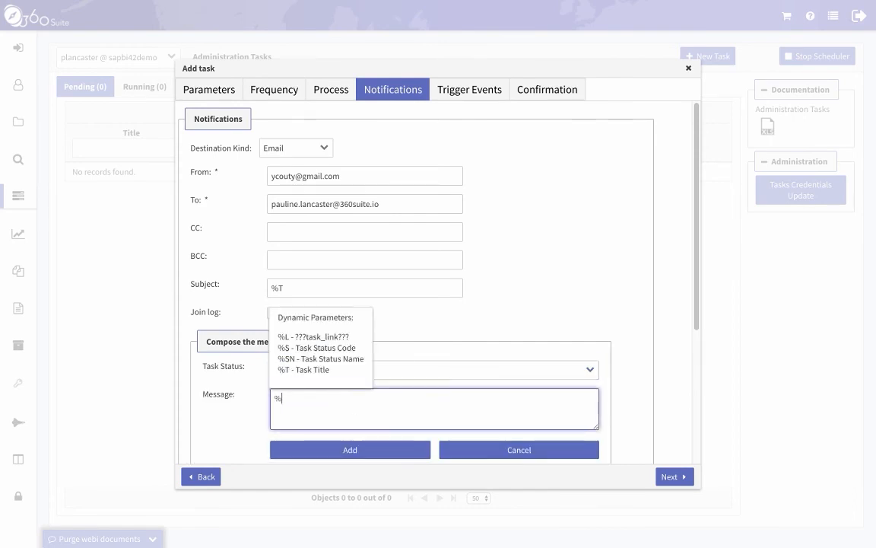
pyautogui.write('SN')
pyautogui.click(343, 450)
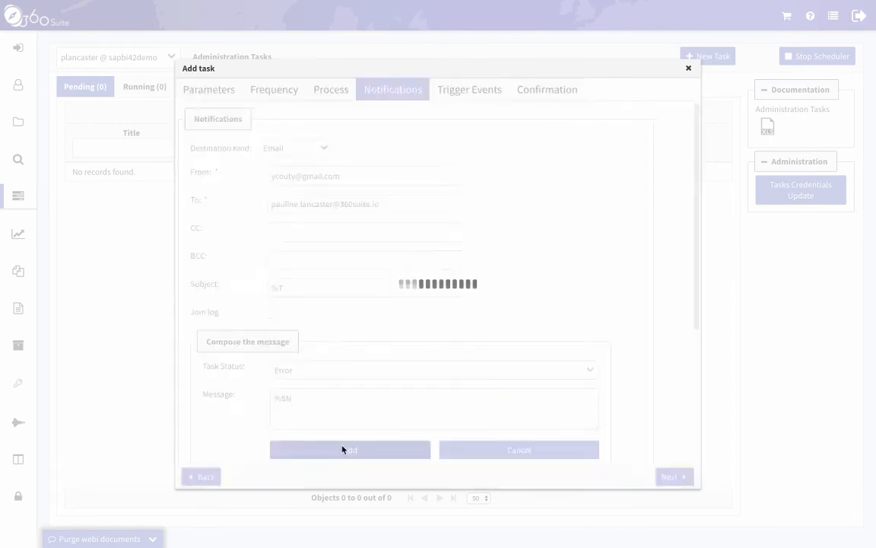
pyautogui.click(399, 370)
pyautogui.click(401, 406)
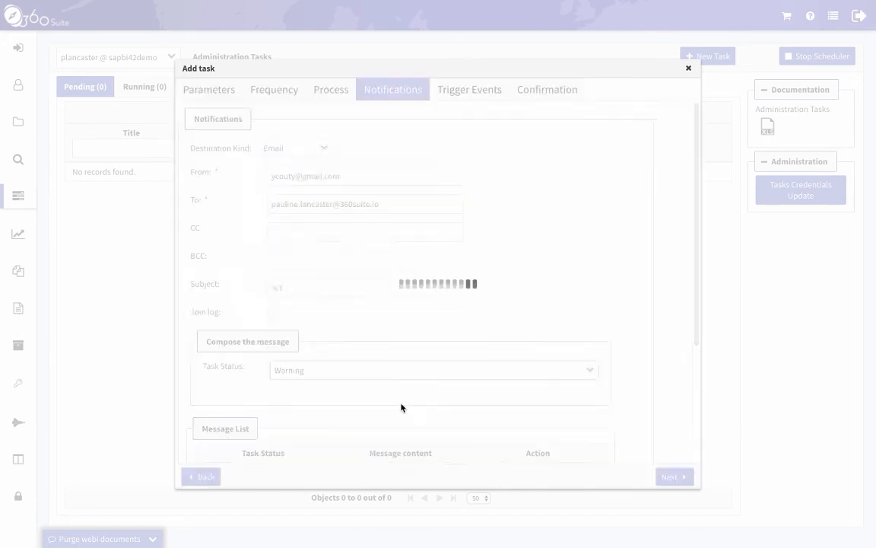
pyautogui.click(325, 405)
pyautogui.write('%')
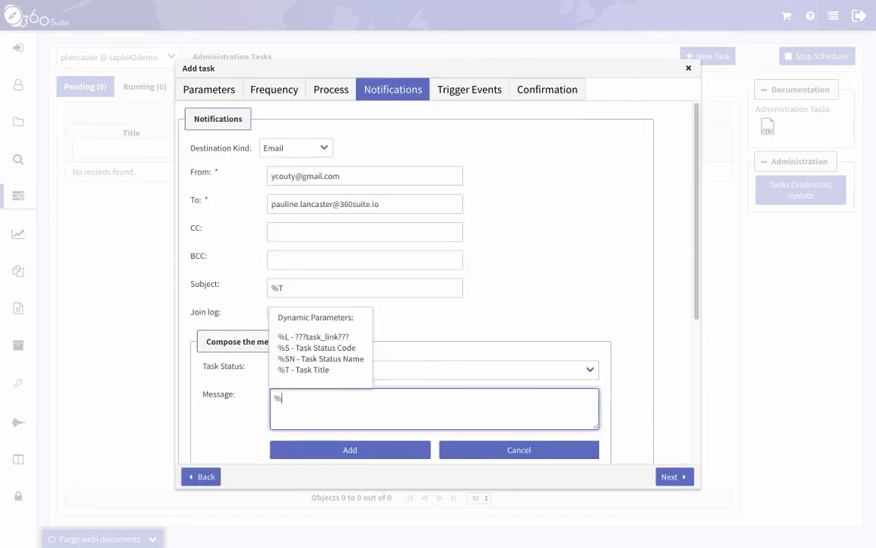
pyautogui.write('SN')
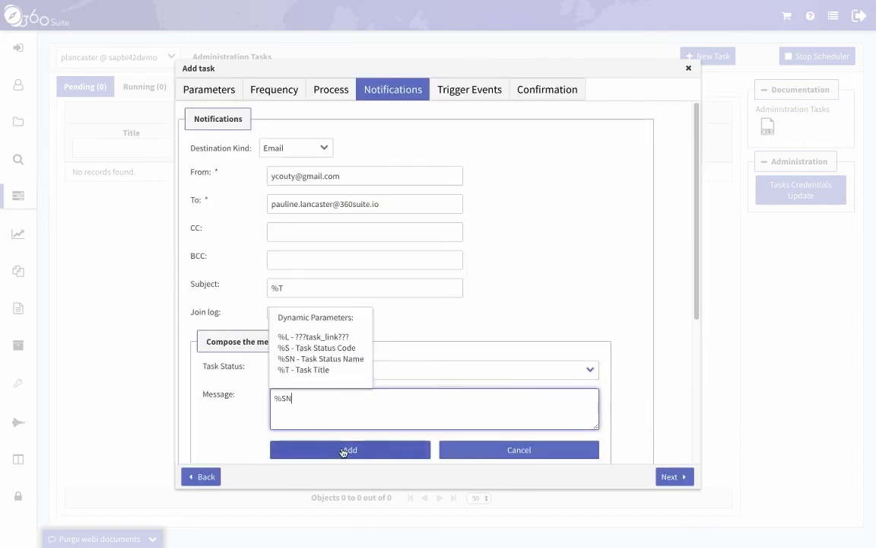
pyautogui.click(343, 450)
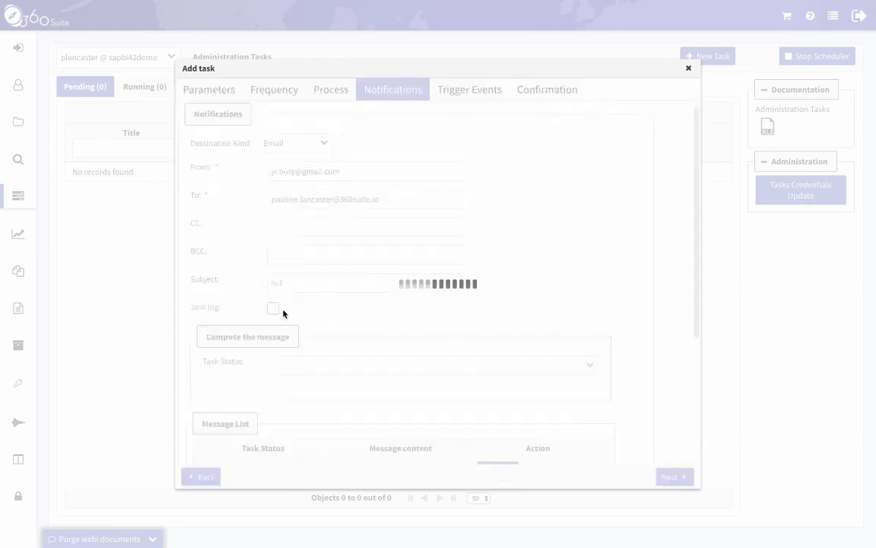
# Step: Join the task log named %SN and add the email notification to the list
pyautogui.click(352, 331)
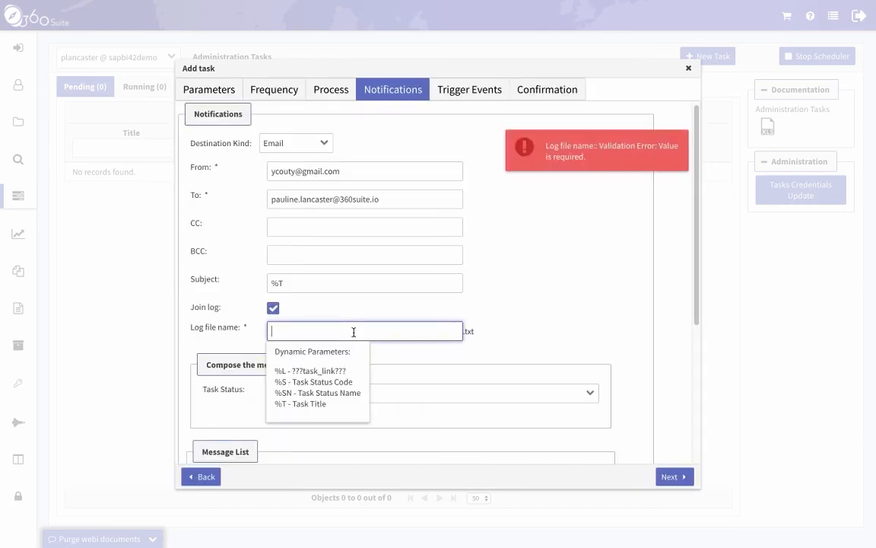
pyautogui.write('%SN')
pyautogui.click(523, 304)
pyautogui.scroll(-3, 432, 350)
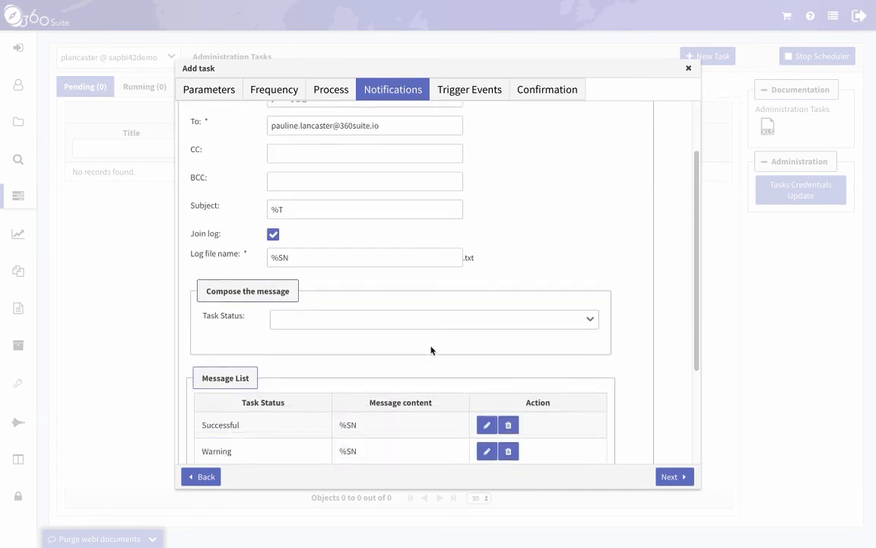
pyautogui.scroll(-3, 350, 349)
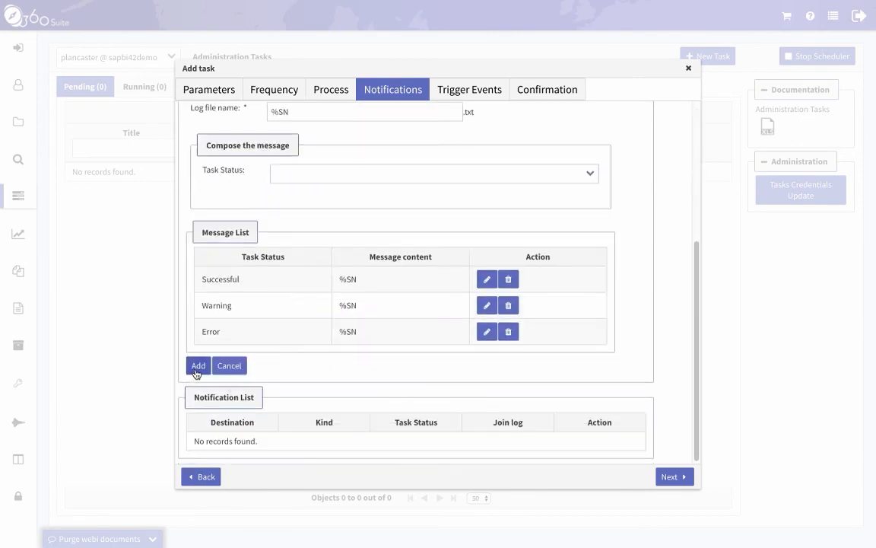
pyautogui.click(197, 366)
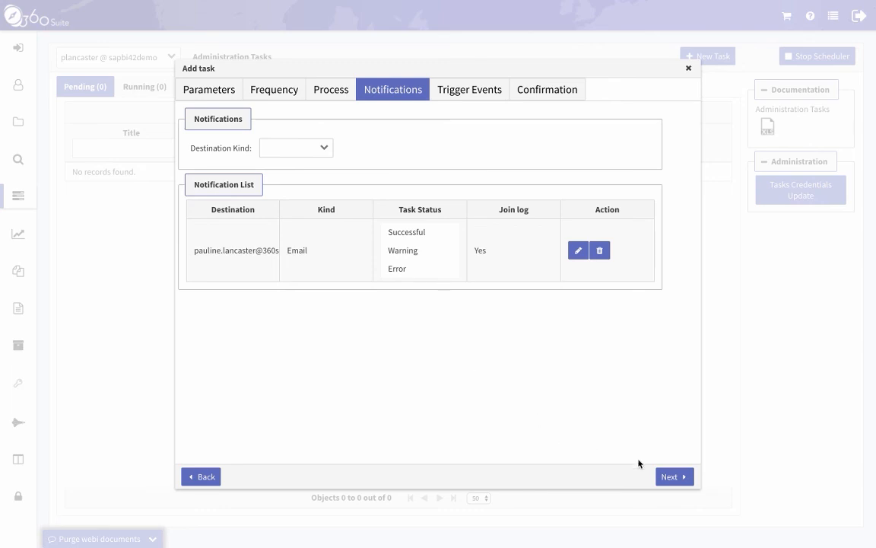
# Step: Advance through Trigger Events to the Confirmation overview and add the Purge Webis task
pyautogui.click(670, 477)
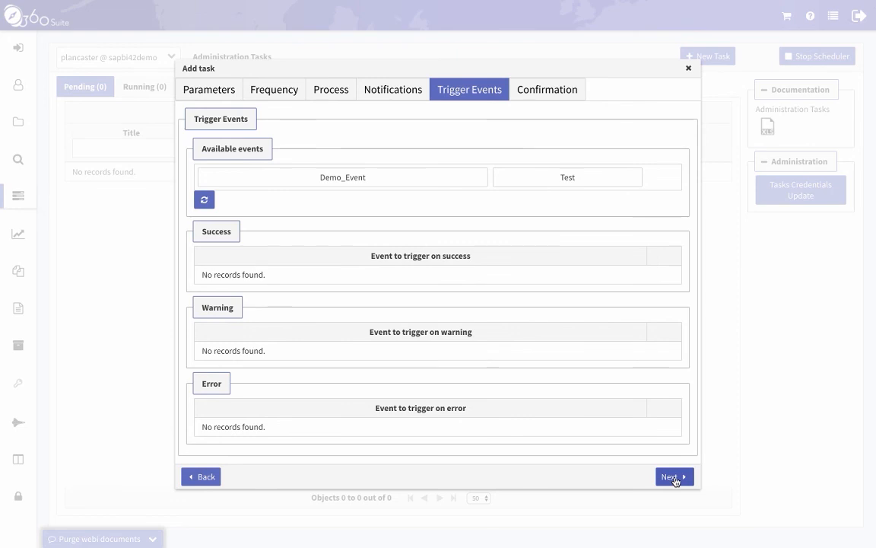
pyautogui.click(674, 479)
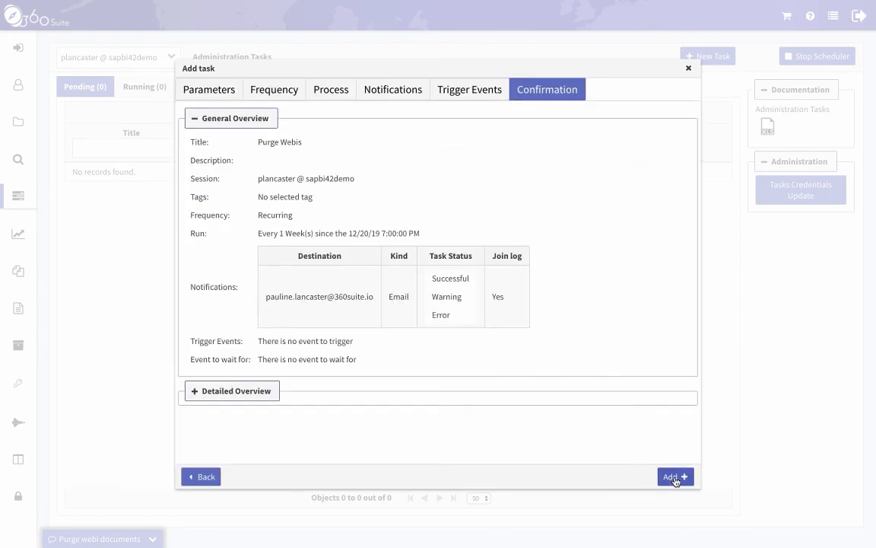
pyautogui.click(675, 480)
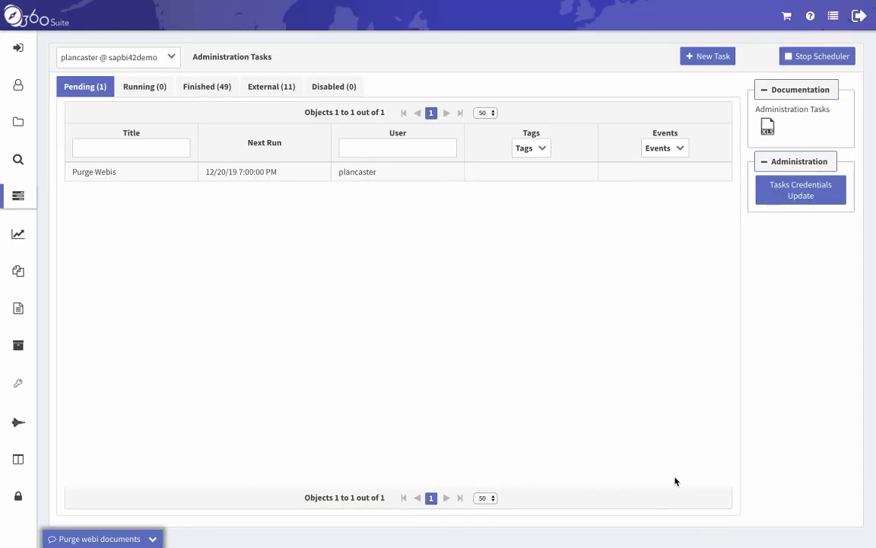
# Step: Select the Purge Webis row, next running 12/20/19 7:00:00 PM, in the Pending list
pyautogui.click(147, 180)
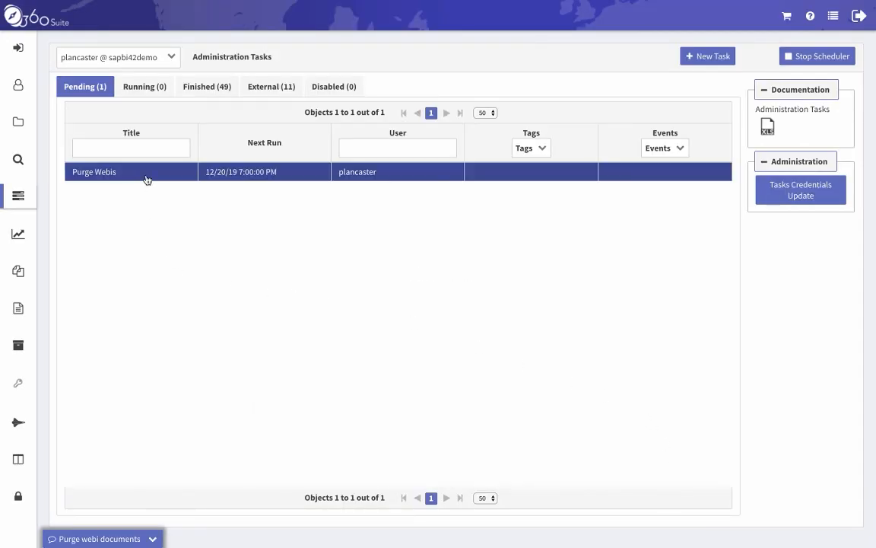